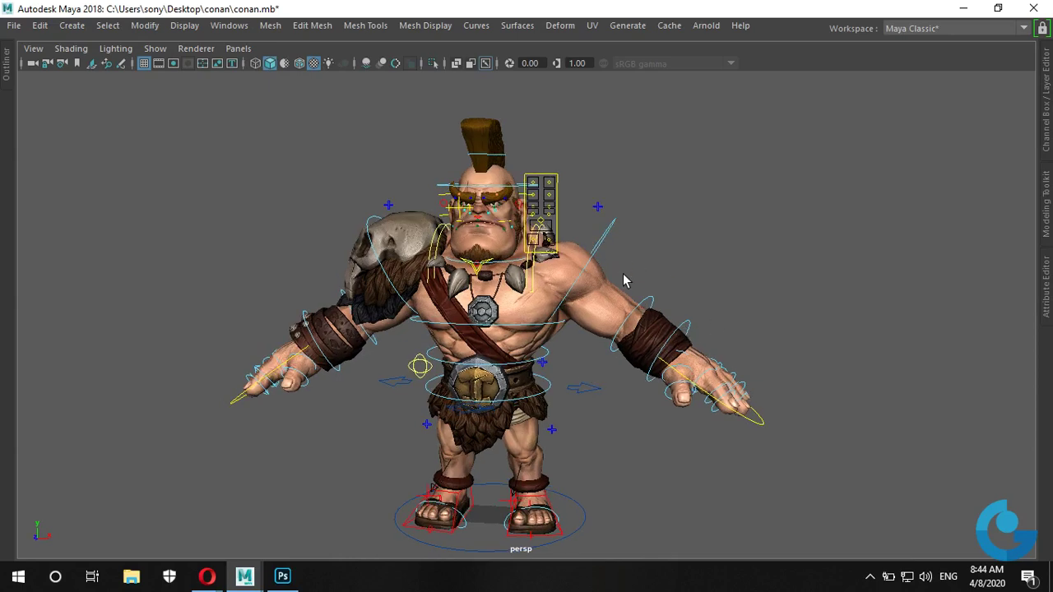
# Select the FKShoulder_L control and rotate it with the Rotate tool (E)
pyautogui.click(611, 238)
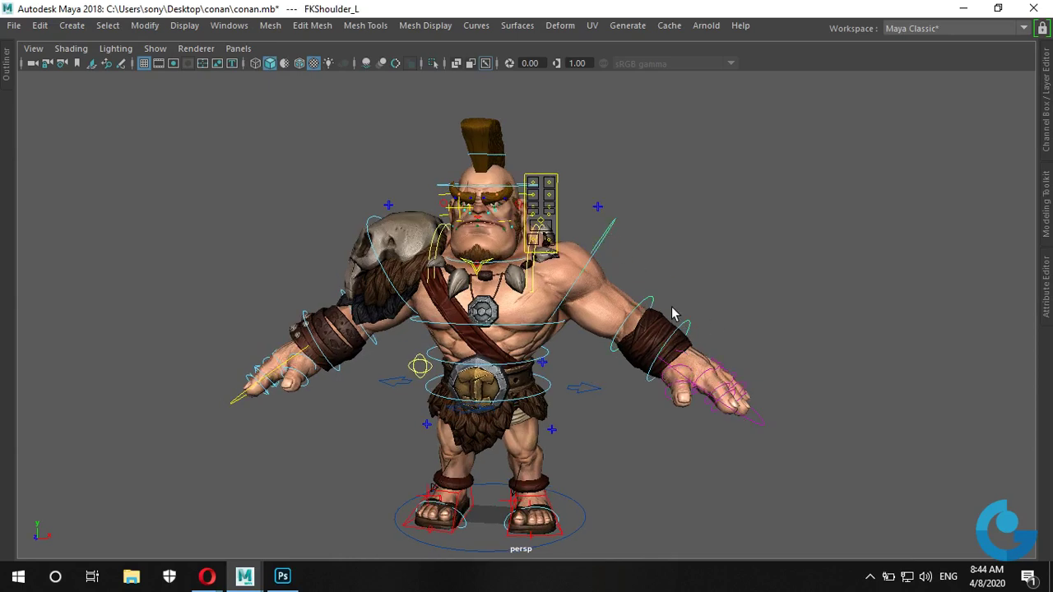
pyautogui.press('e')
pyautogui.moveTo(623, 272)
pyautogui.mouseDown()
pyautogui.moveTo(662, 271)
pyautogui.moveTo(606, 277)
pyautogui.mouseUp()
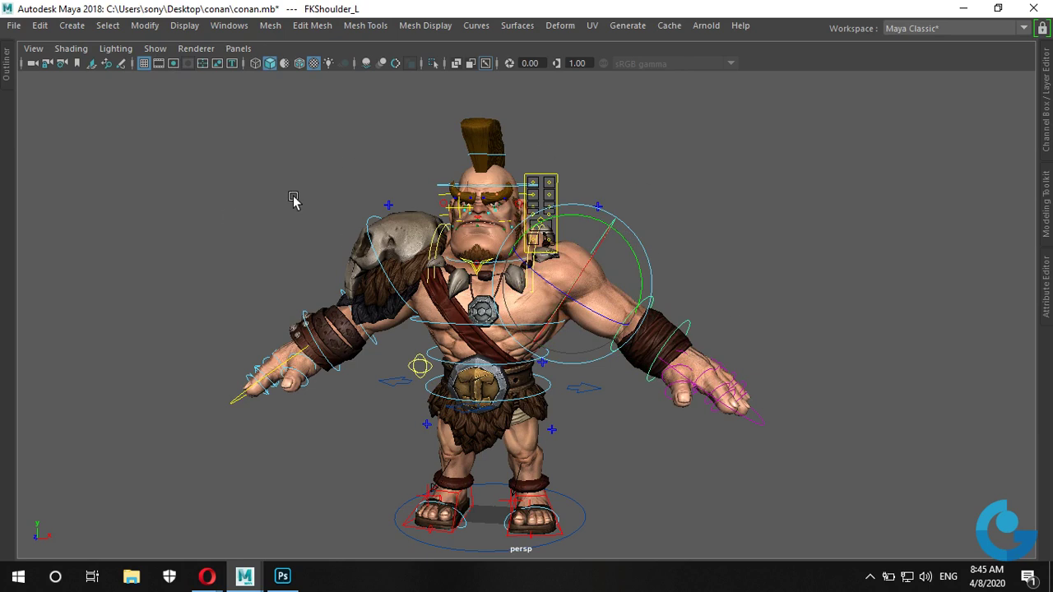
# Set the viewport Show filter to None, deselect the control, then show only Polygons
pyautogui.click(156, 51)
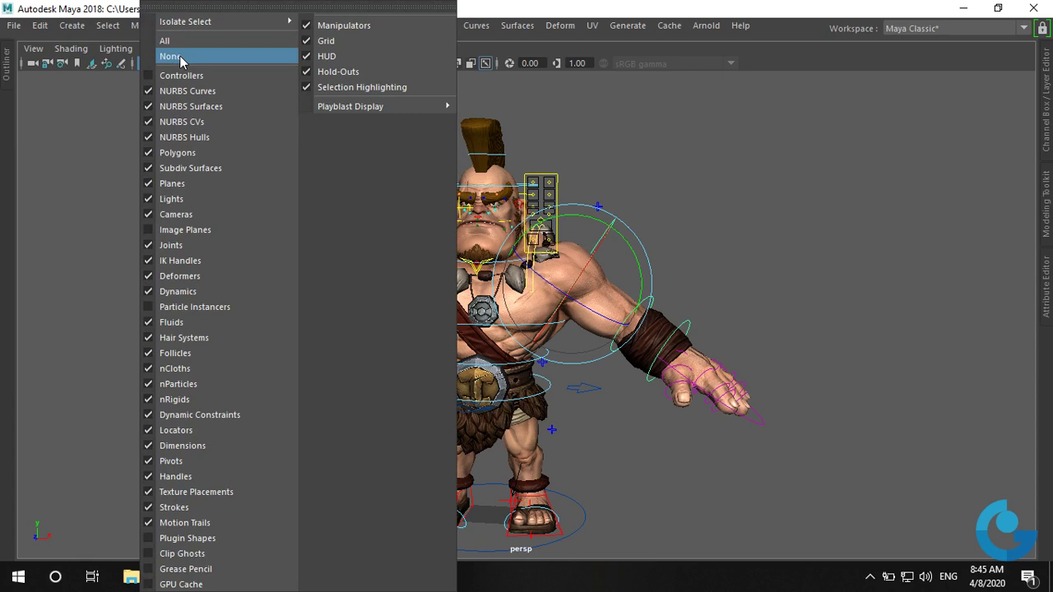
pyautogui.click(183, 61)
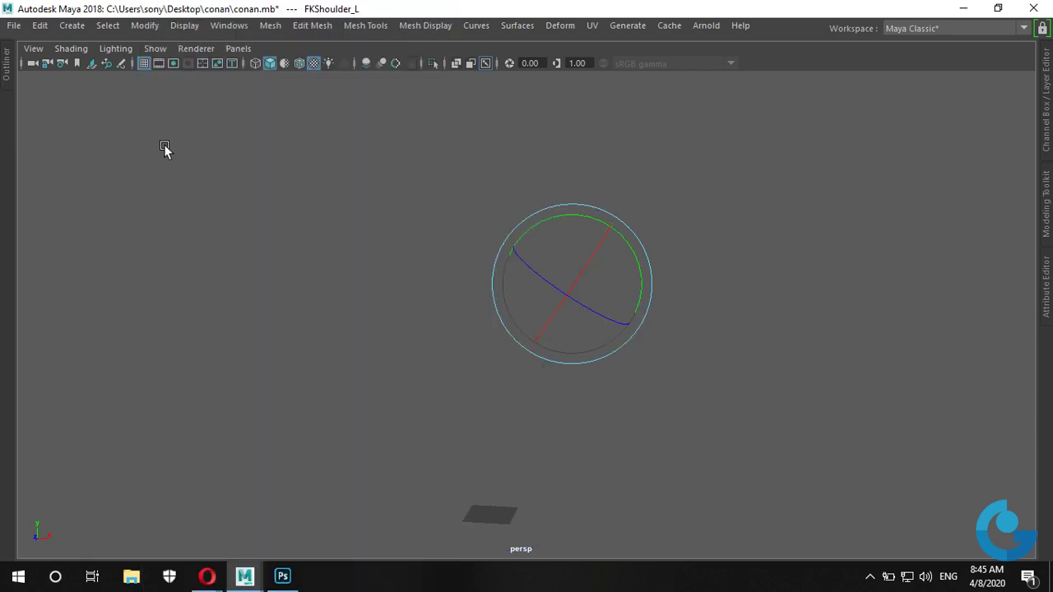
pyautogui.click(763, 292)
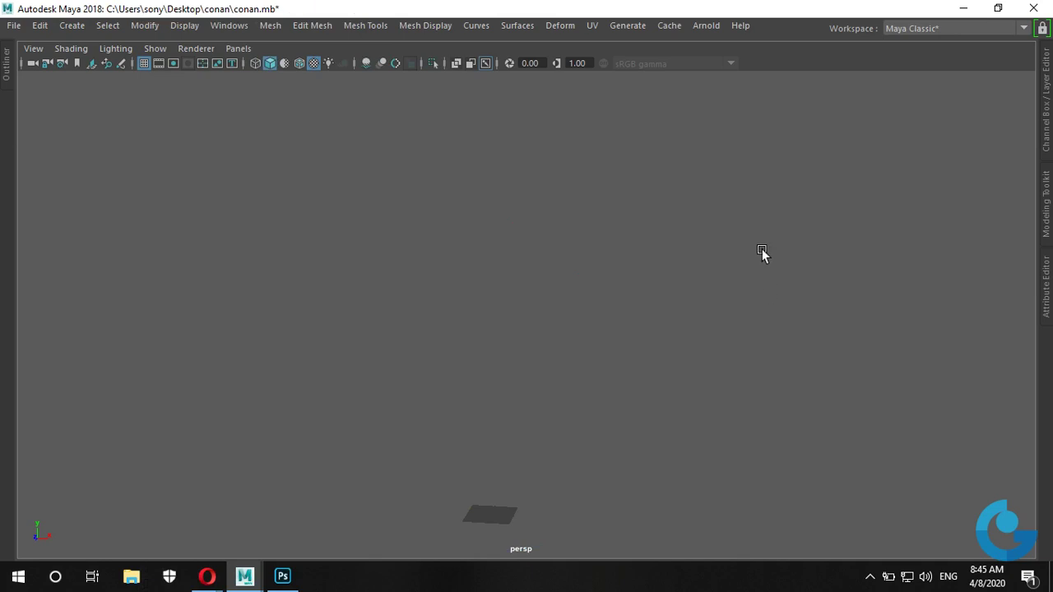
pyautogui.click(156, 49)
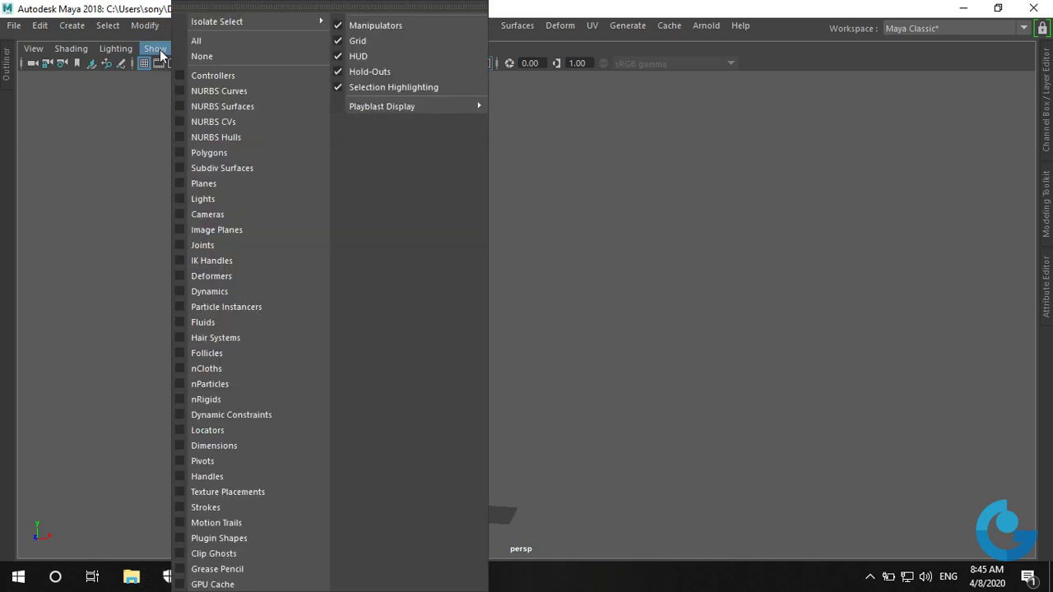
pyautogui.click(181, 153)
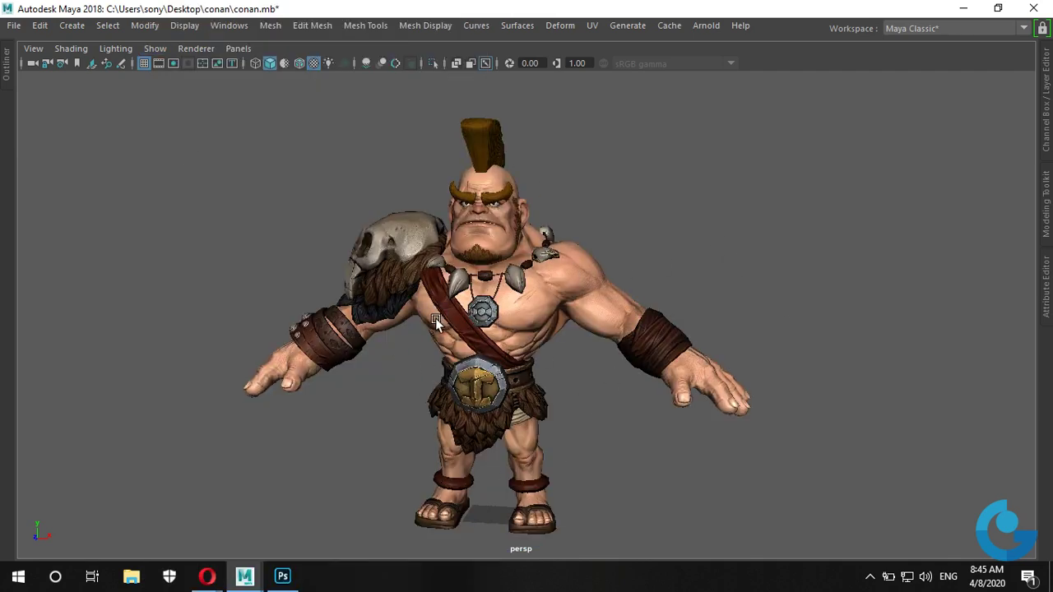
pyautogui.moveTo(435, 318)
pyautogui.keyDown('alt'); pyautogui.mouseDown()
pyautogui.moveTo(677, 324)
pyautogui.moveTo(423, 337)
pyautogui.moveTo(561, 329)
pyautogui.mouseUp(); pyautogui.keyUp('alt')
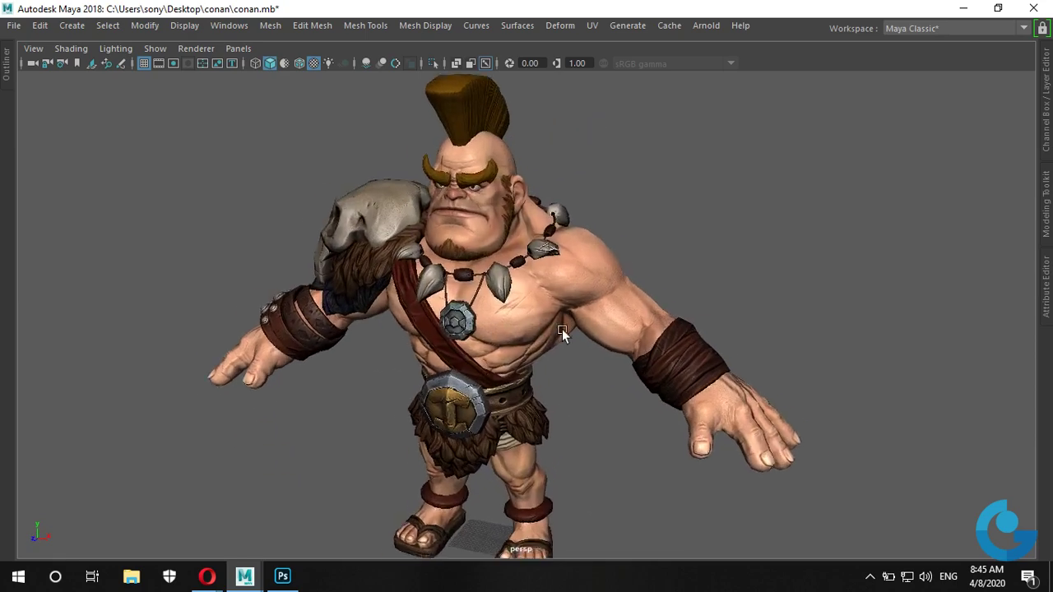
pyautogui.scroll(3, 629, 332)
pyautogui.scroll(3, 564, 360)
pyautogui.scroll(2, 564, 360)
pyautogui.keyDown('alt'); pyautogui.moveTo(636, 357); pyautogui.dragTo(667, 322); pyautogui.keyUp('alt')
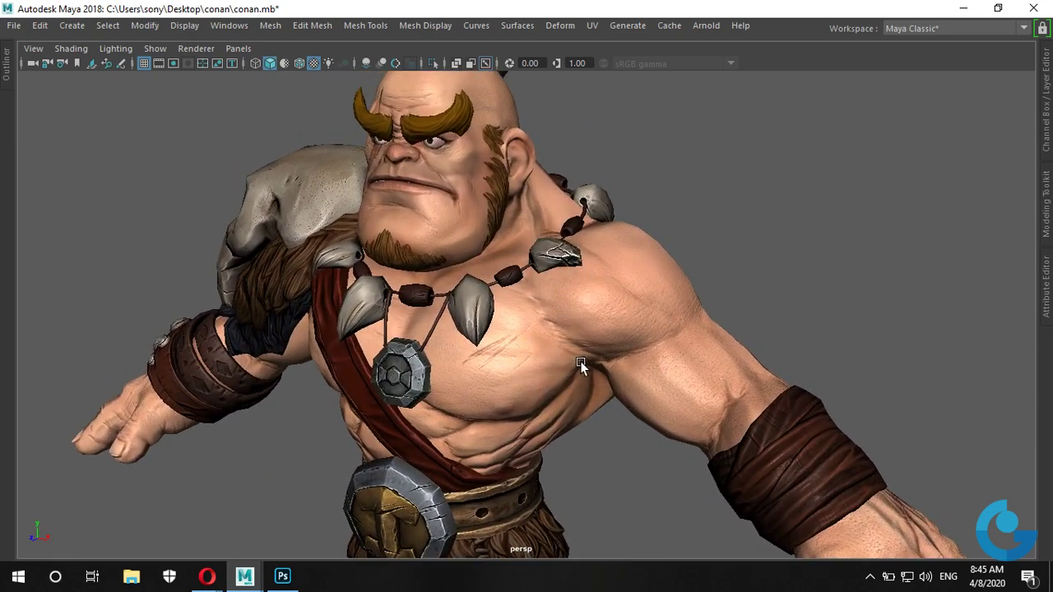
pyautogui.moveTo(579, 363)
pyautogui.keyDown('alt'); pyautogui.mouseDown()
pyautogui.moveTo(560, 376)
pyautogui.moveTo(682, 357)
pyautogui.moveTo(567, 376)
pyautogui.moveTo(514, 329)
pyautogui.mouseUp(); pyautogui.keyUp('alt')
pyautogui.moveTo(439, 366)
pyautogui.keyDown('alt'); pyautogui.mouseDown()
pyautogui.moveTo(551, 323)
pyautogui.moveTo(463, 288)
pyautogui.mouseUp(); pyautogui.keyUp('alt')
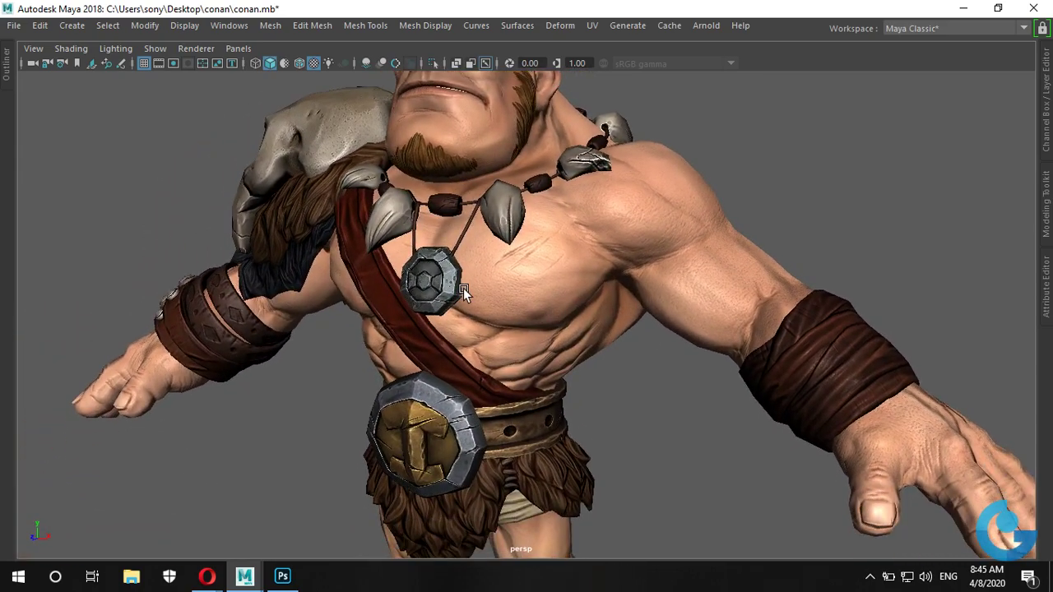
pyautogui.moveTo(414, 310)
pyautogui.keyDown('alt'); pyautogui.mouseDown()
pyautogui.moveTo(523, 323)
pyautogui.moveTo(654, 202)
pyautogui.mouseUp(); pyautogui.keyUp('alt')
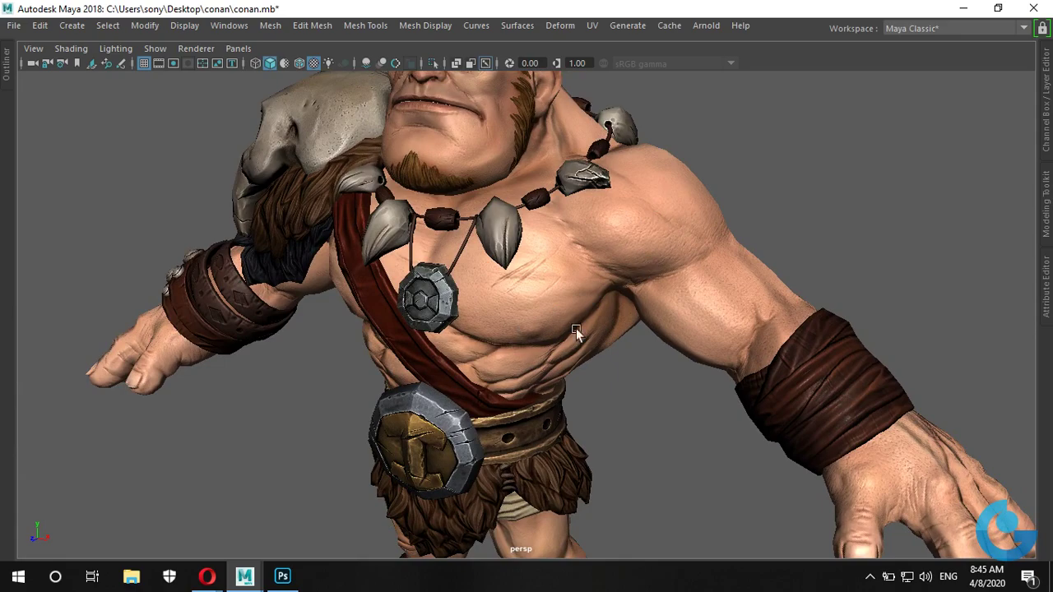
pyautogui.moveTo(575, 328)
pyautogui.keyDown('alt'); pyautogui.mouseDown()
pyautogui.moveTo(520, 306)
pyautogui.moveTo(553, 300)
pyautogui.moveTo(601, 357)
pyautogui.moveTo(574, 305)
pyautogui.moveTo(460, 287)
pyautogui.moveTo(464, 305)
pyautogui.moveTo(524, 231)
pyautogui.moveTo(562, 346)
pyautogui.moveTo(560, 244)
pyautogui.moveTo(646, 213)
pyautogui.moveTo(623, 292)
pyautogui.moveTo(601, 321)
pyautogui.moveTo(653, 316)
pyautogui.moveTo(640, 180)
pyautogui.mouseUp(); pyautogui.keyUp('alt')
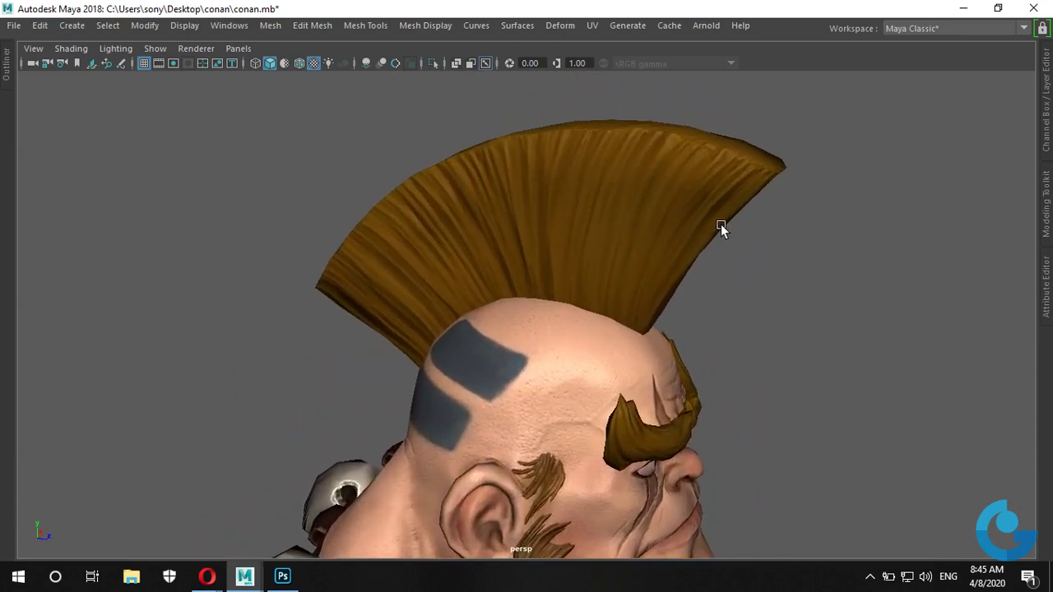
pyautogui.moveTo(677, 227)
pyautogui.keyDown('alt'); pyautogui.mouseDown()
pyautogui.moveTo(583, 287)
pyautogui.moveTo(583, 301)
pyautogui.moveTo(609, 296)
pyautogui.moveTo(554, 263)
pyautogui.moveTo(589, 282)
pyautogui.mouseUp(); pyautogui.keyUp('alt')
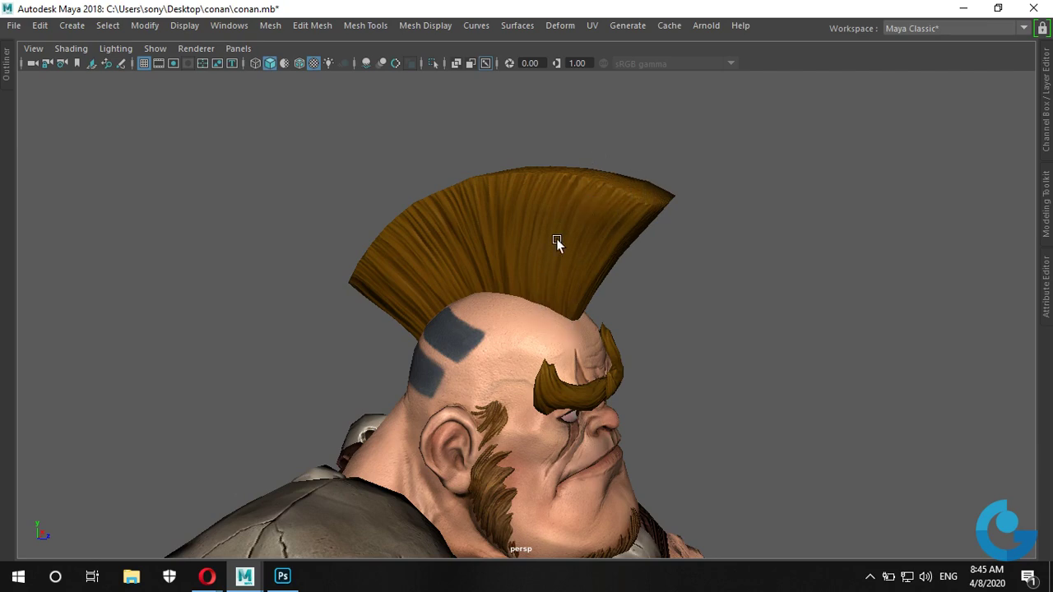
pyautogui.moveTo(579, 274)
pyautogui.keyDown('alt'); pyautogui.mouseDown()
pyautogui.moveTo(524, 294)
pyautogui.moveTo(388, 293)
pyautogui.moveTo(343, 173)
pyautogui.mouseUp(); pyautogui.keyUp('alt')
pyautogui.moveTo(644, 411)
pyautogui.keyDown('alt'); pyautogui.mouseDown()
pyautogui.moveTo(757, 413)
pyautogui.moveTo(663, 317)
pyautogui.moveTo(815, 398)
pyautogui.moveTo(681, 395)
pyautogui.moveTo(751, 371)
pyautogui.moveTo(570, 414)
pyautogui.moveTo(616, 400)
pyautogui.moveTo(629, 408)
pyautogui.mouseUp(); pyautogui.keyUp('alt')
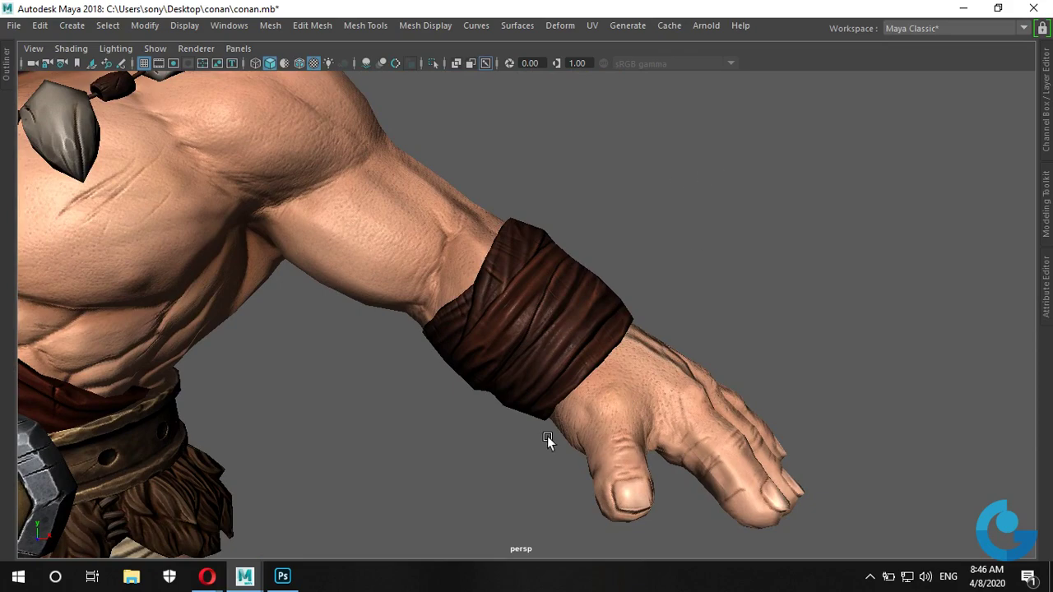
pyautogui.moveTo(547, 436)
pyautogui.keyDown('alt'); pyautogui.mouseDown()
pyautogui.moveTo(543, 443)
pyautogui.moveTo(572, 369)
pyautogui.mouseUp(); pyautogui.keyUp('alt')
pyautogui.moveTo(597, 309)
pyautogui.keyDown('alt'); pyautogui.mouseDown()
pyautogui.moveTo(611, 383)
pyautogui.moveTo(540, 329)
pyautogui.mouseUp(); pyautogui.keyUp('alt')
pyautogui.scroll(2, 541, 338)
pyautogui.scroll(3, 543, 345)
pyautogui.moveTo(774, 204)
pyautogui.keyDown('alt'); pyautogui.mouseDown()
pyautogui.moveTo(667, 317)
pyautogui.moveTo(584, 352)
pyautogui.moveTo(668, 359)
pyautogui.moveTo(621, 267)
pyautogui.moveTo(670, 268)
pyautogui.mouseUp(); pyautogui.keyUp('alt')
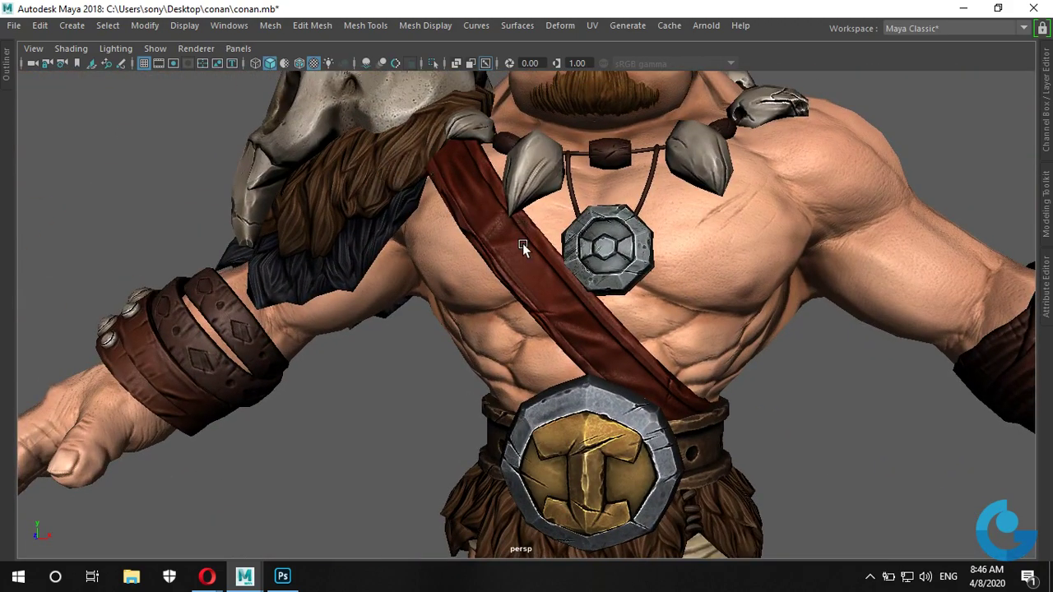
pyautogui.moveTo(522, 242)
pyautogui.keyDown('alt'); pyautogui.mouseDown()
pyautogui.moveTo(418, 329)
pyautogui.moveTo(271, 334)
pyautogui.moveTo(697, 299)
pyautogui.moveTo(608, 311)
pyautogui.moveTo(639, 248)
pyautogui.moveTo(619, 280)
pyautogui.moveTo(752, 236)
pyautogui.moveTo(196, 305)
pyautogui.mouseUp(); pyautogui.keyUp('alt')
pyautogui.moveTo(559, 202)
pyautogui.keyDown('alt'); pyautogui.mouseDown()
pyautogui.moveTo(61, 109)
pyautogui.moveTo(286, 291)
pyautogui.mouseUp(); pyautogui.keyUp('alt')
pyautogui.moveTo(552, 171)
pyautogui.keyDown('alt'); pyautogui.mouseDown()
pyautogui.moveTo(704, 430)
pyautogui.moveTo(731, 345)
pyautogui.moveTo(635, 321)
pyautogui.moveTo(707, 316)
pyautogui.mouseUp(); pyautogui.keyUp('alt')
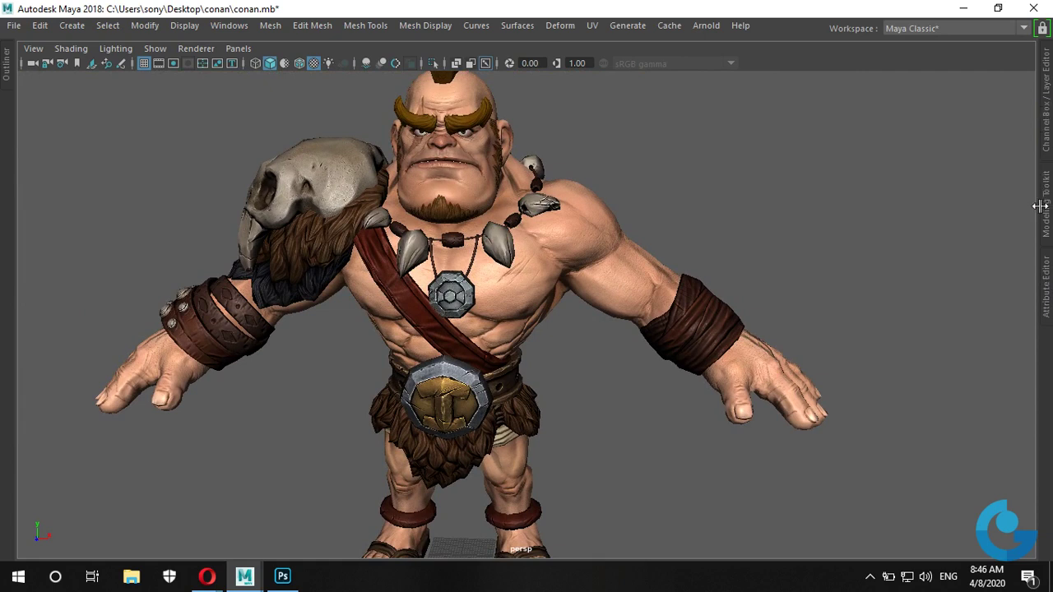
# Turn off Reference on the Hi layer in the Layer Editor so the model is selectable
pyautogui.click(1047, 139)
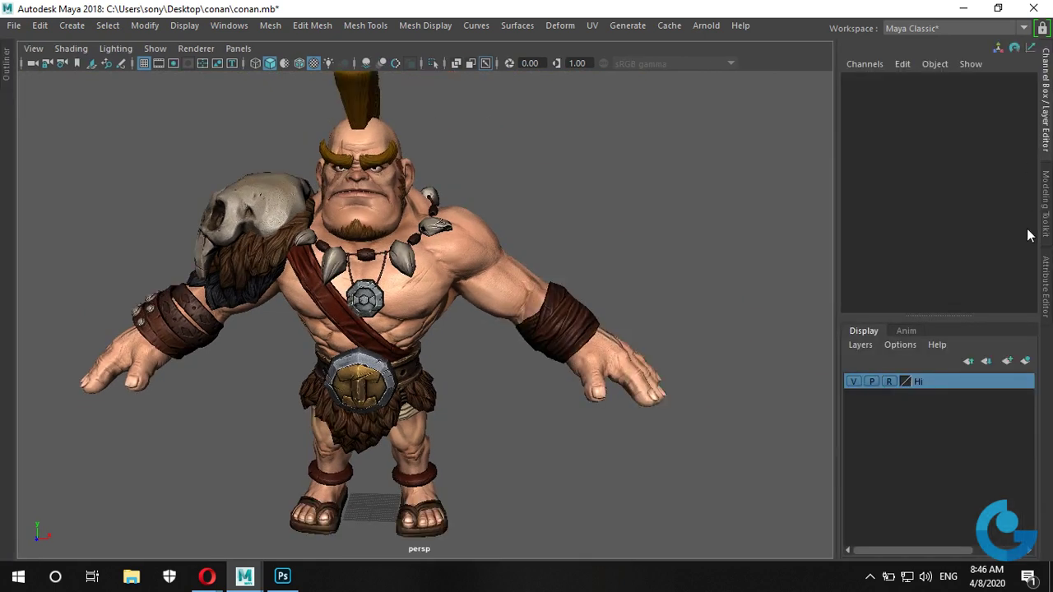
pyautogui.click(891, 381)
pyautogui.click(1047, 107)
# Select the bandage on the left wrist and frame it with F
pyautogui.scroll(2, 593, 385)
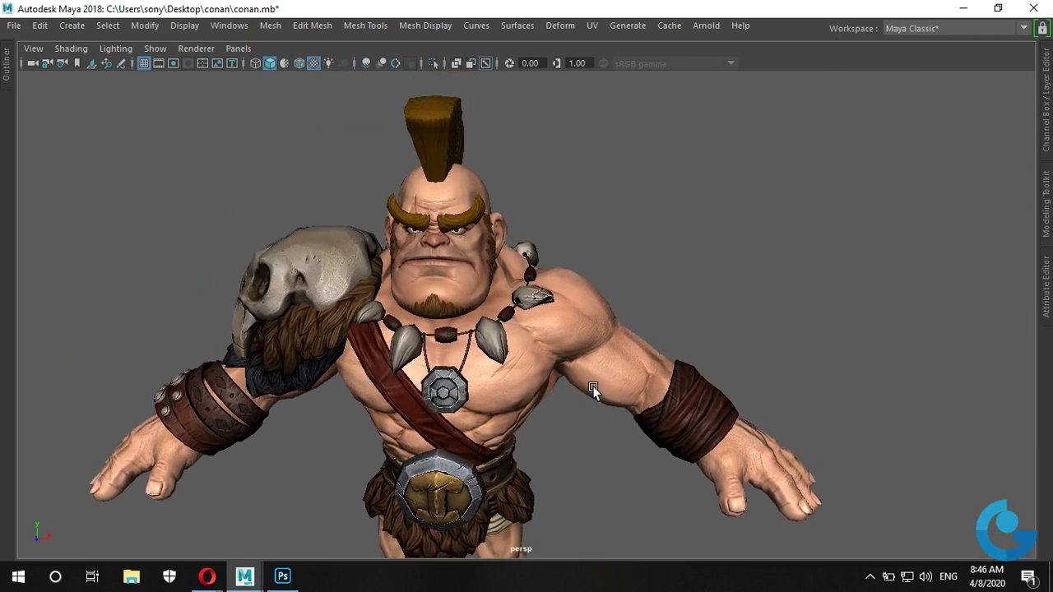
pyautogui.scroll(2, 631, 367)
pyautogui.click(672, 452)
pyautogui.keyDown('alt'); pyautogui.moveTo(671, 451); pyautogui.dragTo(513, 299, button='middle'); pyautogui.keyUp('alt')
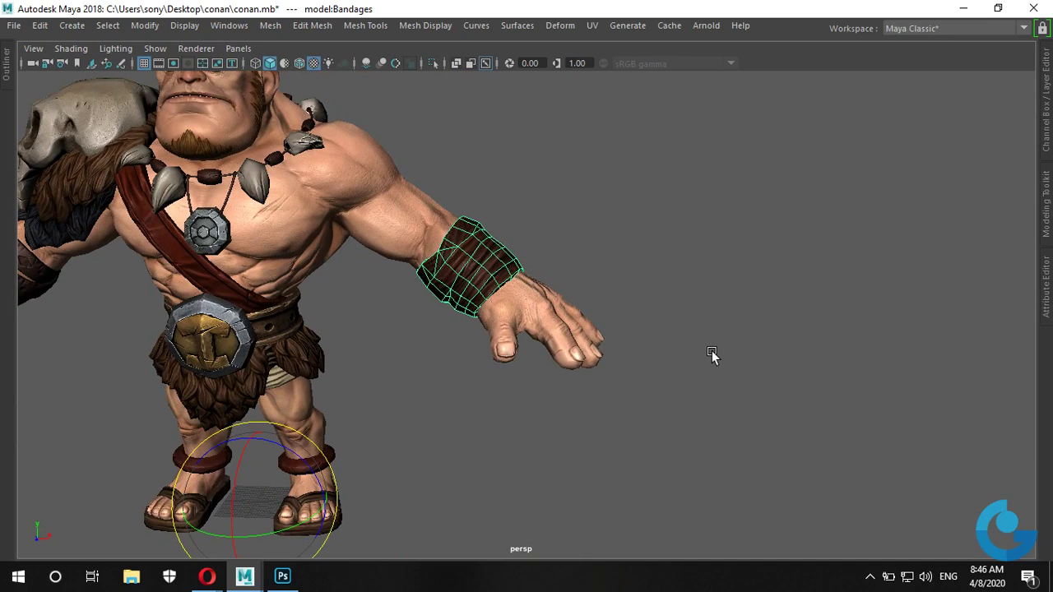
pyautogui.press('f')
pyautogui.keyDown('alt'); pyautogui.moveTo(651, 241); pyautogui.dragTo(443, 32, button='middle'); pyautogui.keyUp('alt')
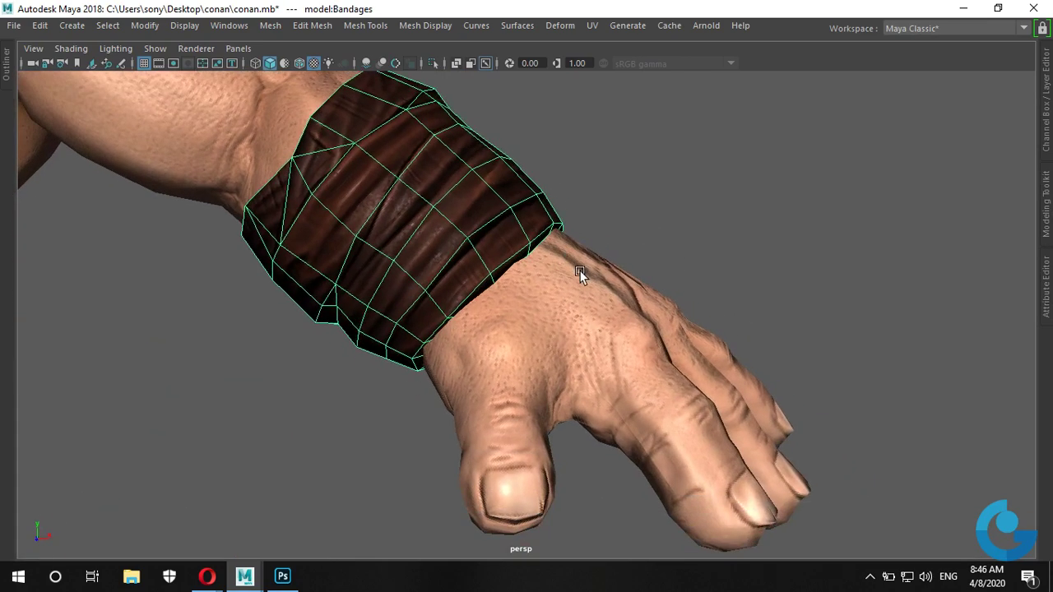
# Isolate the bandage, orbit around it, then show the whole character again
pyautogui.click(431, 63)
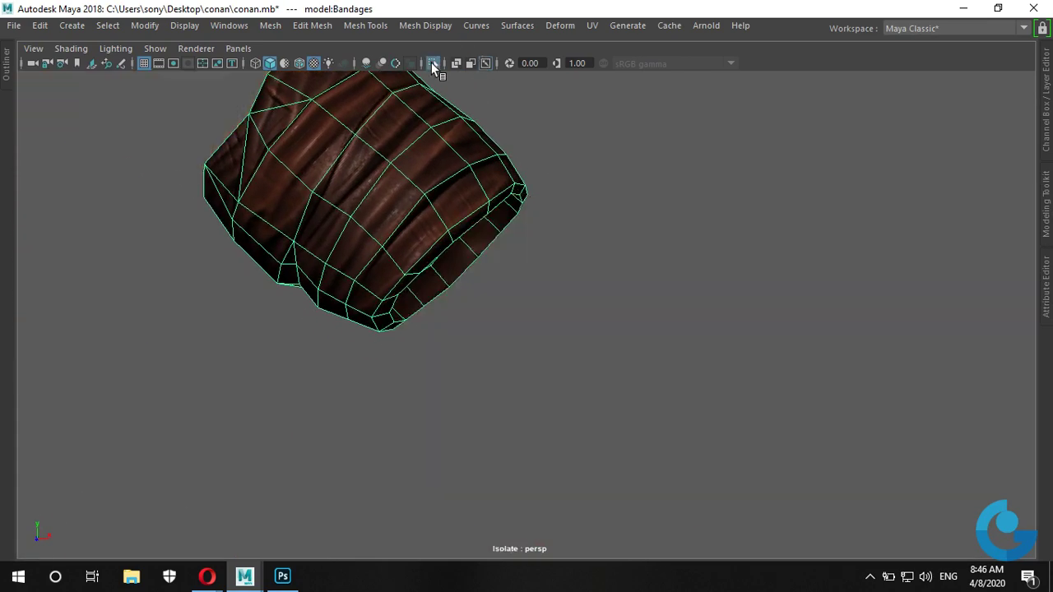
pyautogui.click(576, 202)
pyautogui.moveTo(569, 206)
pyautogui.keyDown('alt'); pyautogui.mouseDown()
pyautogui.moveTo(524, 325)
pyautogui.moveTo(679, 317)
pyautogui.moveTo(584, 326)
pyautogui.moveTo(604, 350)
pyautogui.mouseUp(); pyautogui.keyUp('alt')
pyautogui.click(524, 325)
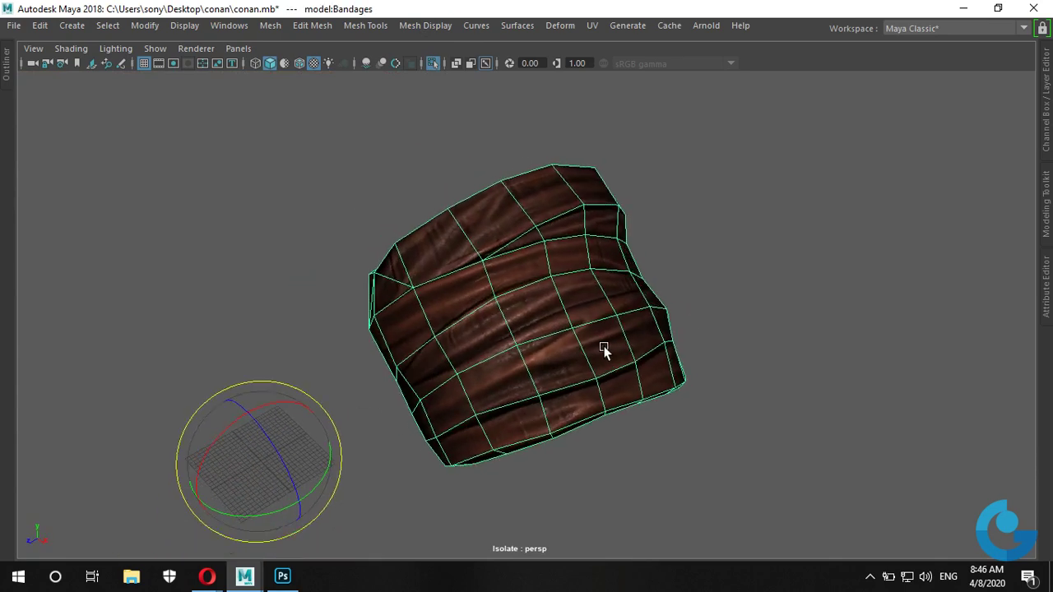
pyautogui.click(792, 300)
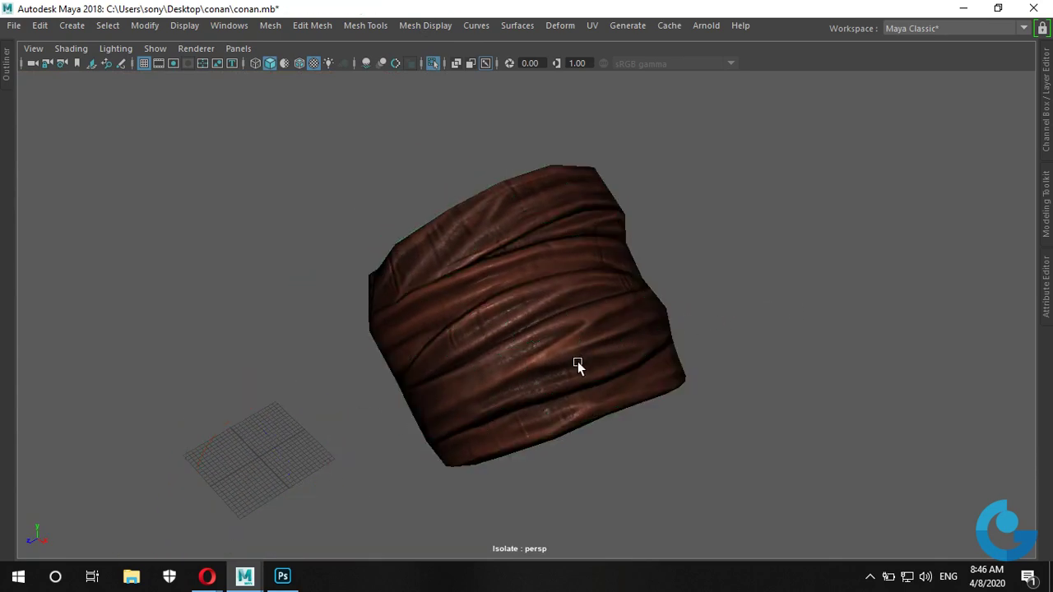
pyautogui.moveTo(576, 364)
pyautogui.keyDown('alt'); pyautogui.mouseDown()
pyautogui.moveTo(661, 346)
pyautogui.moveTo(549, 387)
pyautogui.moveTo(604, 310)
pyautogui.moveTo(542, 396)
pyautogui.mouseUp(); pyautogui.keyUp('alt')
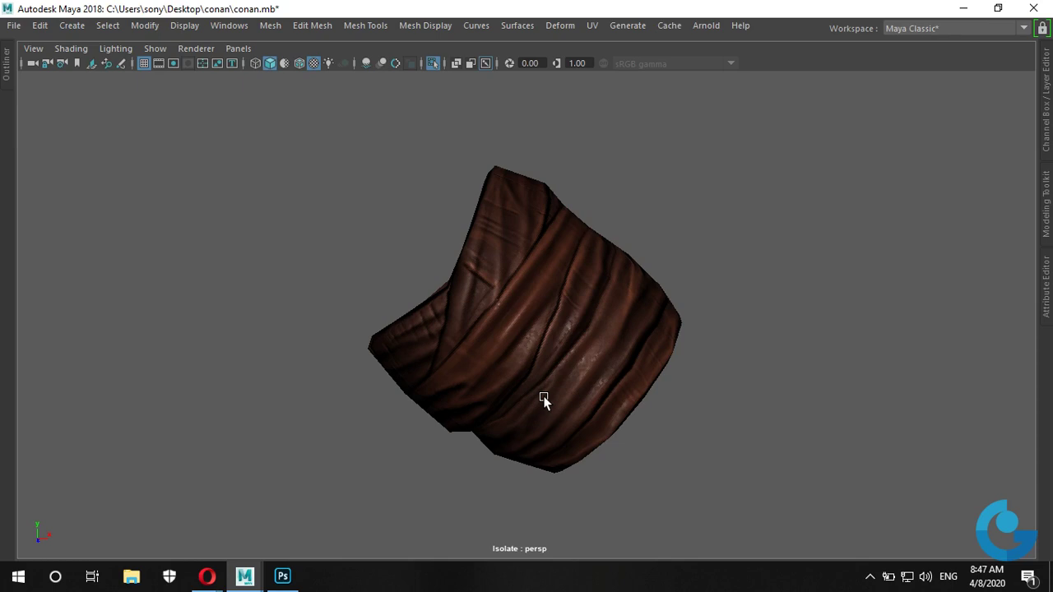
pyautogui.moveTo(617, 353)
pyautogui.keyDown('alt'); pyautogui.mouseDown()
pyautogui.moveTo(559, 342)
pyautogui.moveTo(585, 348)
pyautogui.moveTo(521, 357)
pyautogui.moveTo(609, 357)
pyautogui.moveTo(533, 369)
pyautogui.moveTo(617, 326)
pyautogui.moveTo(498, 379)
pyautogui.moveTo(600, 327)
pyautogui.mouseUp(); pyautogui.keyUp('alt')
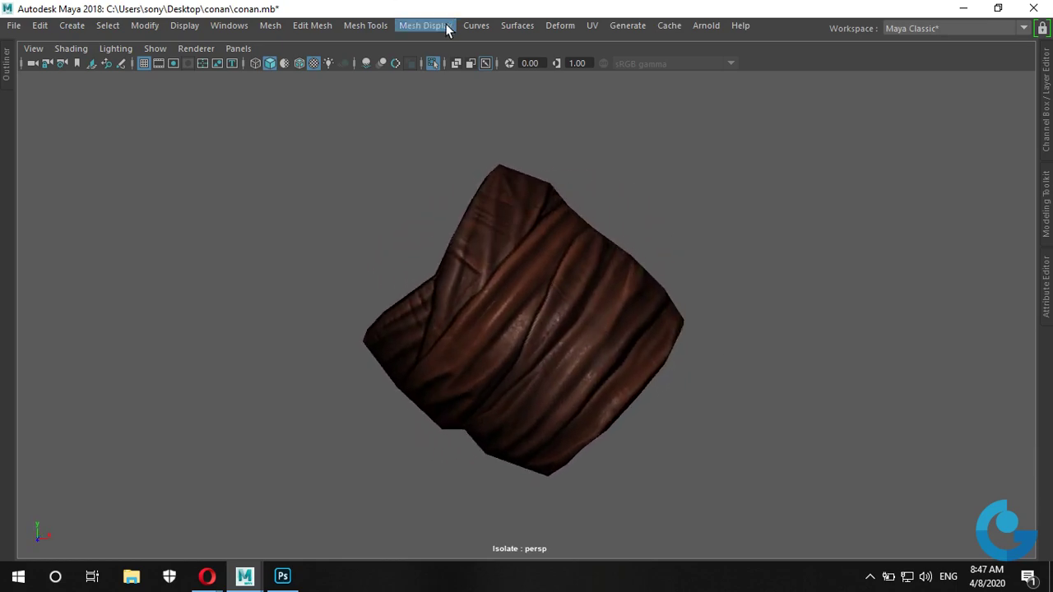
pyautogui.click(432, 63)
pyautogui.keyDown('alt'); pyautogui.moveTo(596, 329); pyautogui.dragTo(276, 344, button='right'); pyautogui.keyUp('alt')
pyautogui.keyDown('alt'); pyautogui.moveTo(275, 343); pyautogui.dragTo(394, 329, button='middle'); pyautogui.keyUp('alt')
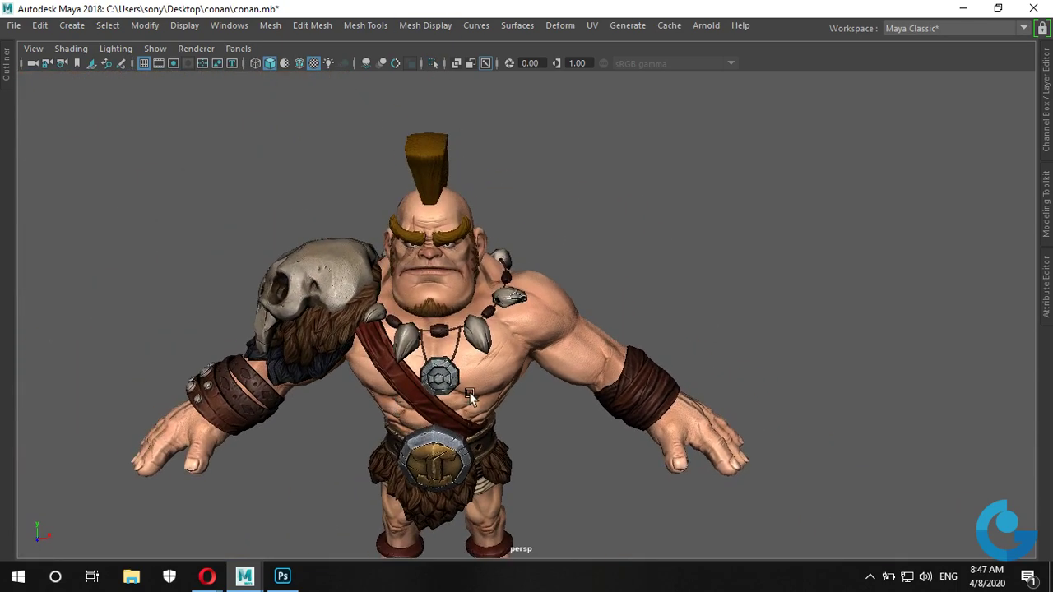
pyautogui.scroll(3, 578, 307)
pyautogui.scroll(3, 566, 206)
pyautogui.click(529, 146)
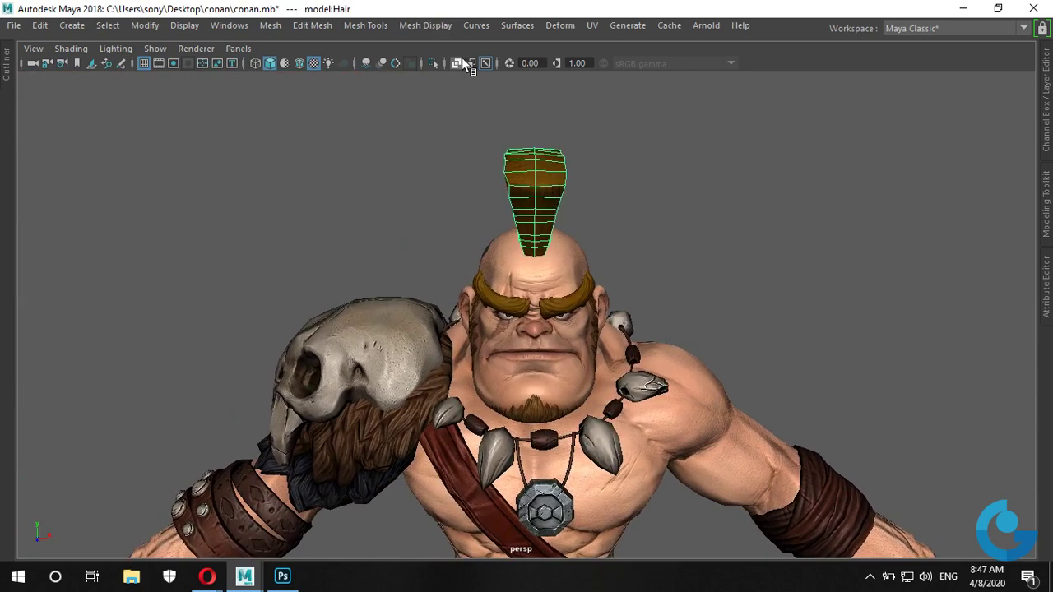
pyautogui.click(435, 63)
pyautogui.moveTo(484, 134)
pyautogui.keyDown('alt'); pyautogui.mouseDown()
pyautogui.moveTo(517, 296)
pyautogui.moveTo(534, 252)
pyautogui.moveTo(583, 362)
pyautogui.moveTo(731, 269)
pyautogui.mouseUp(); pyautogui.keyUp('alt')
pyautogui.scroll(2, 568, 364)
pyautogui.scroll(4, 599, 307)
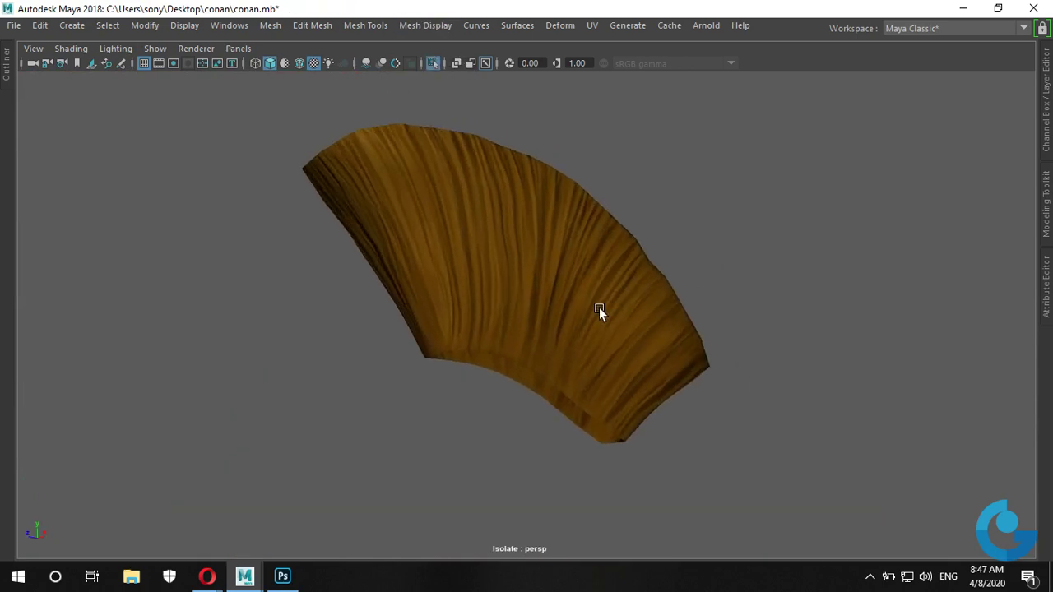
pyautogui.moveTo(597, 298)
pyautogui.keyDown('alt'); pyautogui.mouseDown()
pyautogui.moveTo(584, 338)
pyautogui.moveTo(291, 364)
pyautogui.moveTo(235, 352)
pyautogui.mouseUp(); pyautogui.keyUp('alt')
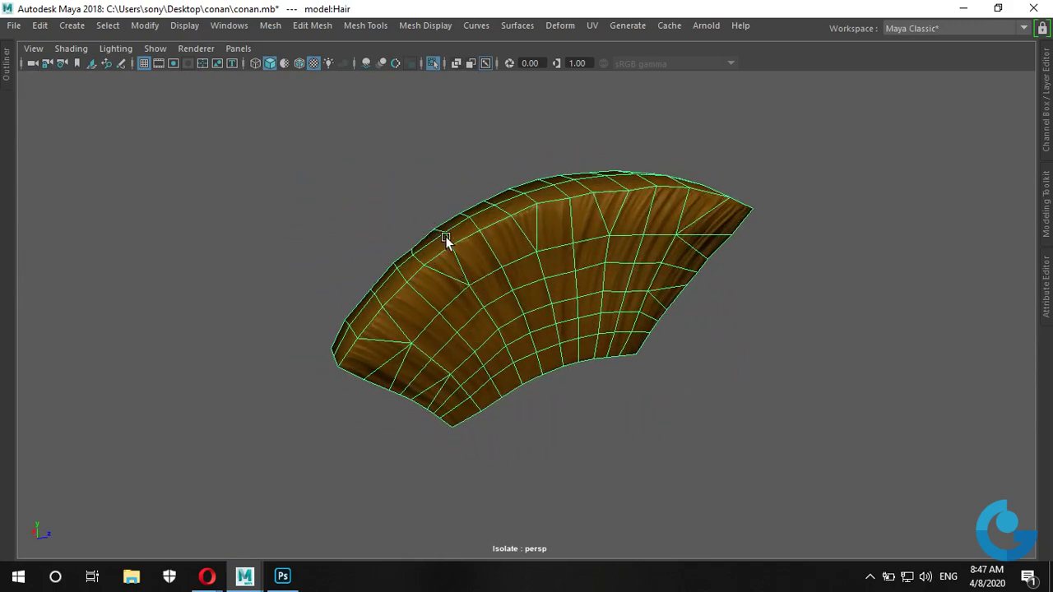
pyautogui.moveTo(721, 211)
pyautogui.keyDown('alt'); pyautogui.mouseDown()
pyautogui.moveTo(607, 282)
pyautogui.moveTo(742, 140)
pyautogui.mouseUp(); pyautogui.keyUp('alt')
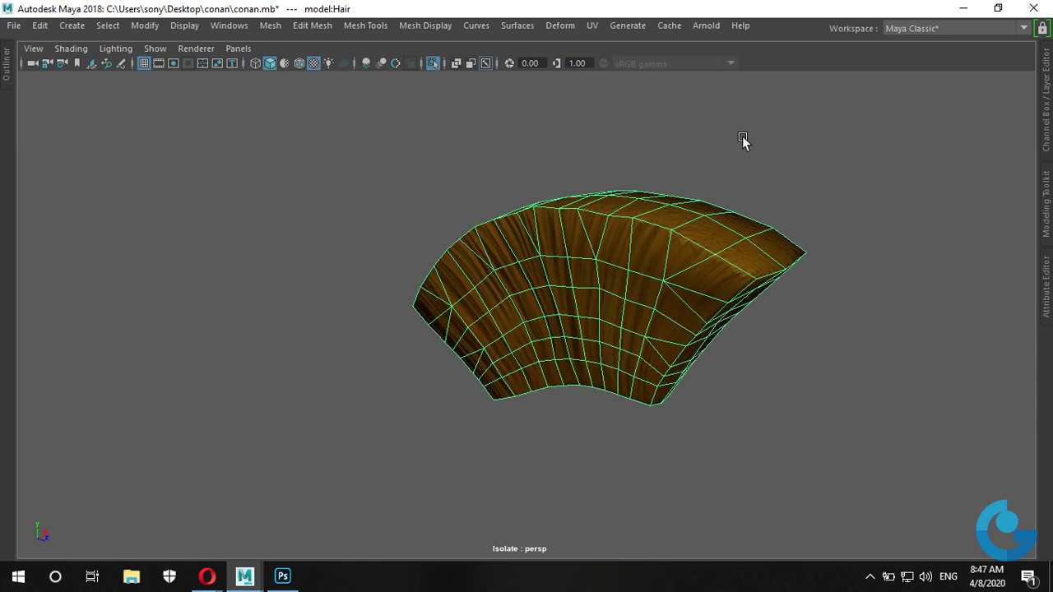
pyautogui.click(741, 144)
pyautogui.moveTo(660, 245)
pyautogui.keyDown('alt'); pyautogui.mouseDown()
pyautogui.moveTo(654, 376)
pyautogui.moveTo(567, 294)
pyautogui.mouseUp(); pyautogui.keyUp('alt')
pyautogui.moveTo(514, 239)
pyautogui.keyDown('alt'); pyautogui.mouseDown()
pyautogui.moveTo(667, 329)
pyautogui.moveTo(766, 294)
pyautogui.moveTo(508, 322)
pyautogui.moveTo(446, 348)
pyautogui.moveTo(515, 321)
pyautogui.moveTo(754, 307)
pyautogui.moveTo(728, 343)
pyautogui.moveTo(587, 315)
pyautogui.moveTo(497, 350)
pyautogui.mouseUp(); pyautogui.keyUp('alt')
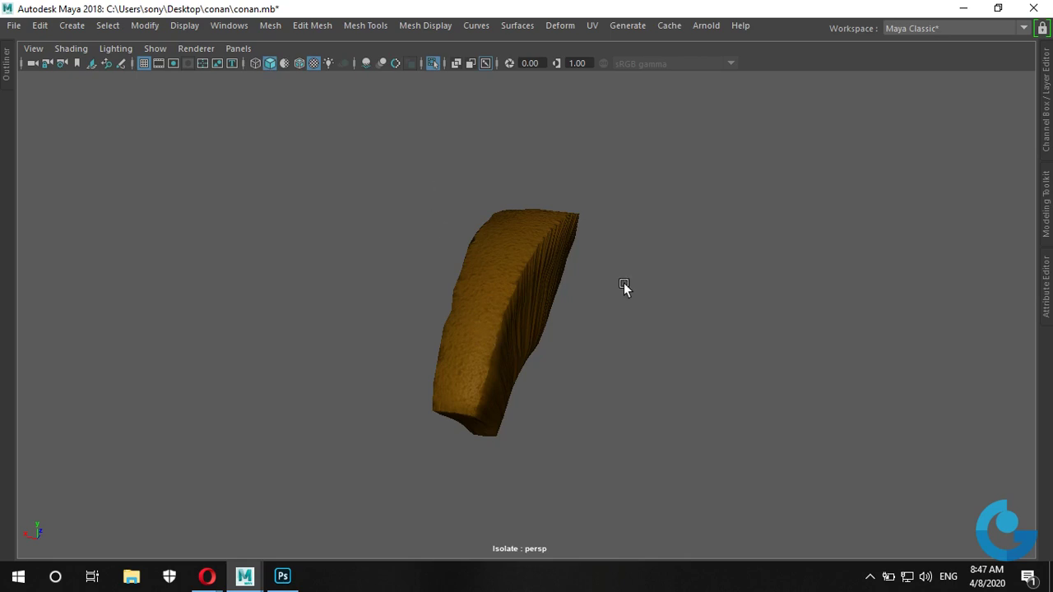
pyautogui.moveTo(623, 282)
pyautogui.keyDown('alt'); pyautogui.mouseDown()
pyautogui.moveTo(540, 309)
pyautogui.moveTo(569, 278)
pyautogui.mouseUp(); pyautogui.keyUp('alt')
pyautogui.moveTo(645, 263)
pyautogui.keyDown('alt'); pyautogui.mouseDown()
pyautogui.moveTo(587, 298)
pyautogui.moveTo(521, 305)
pyautogui.mouseUp(); pyautogui.keyUp('alt')
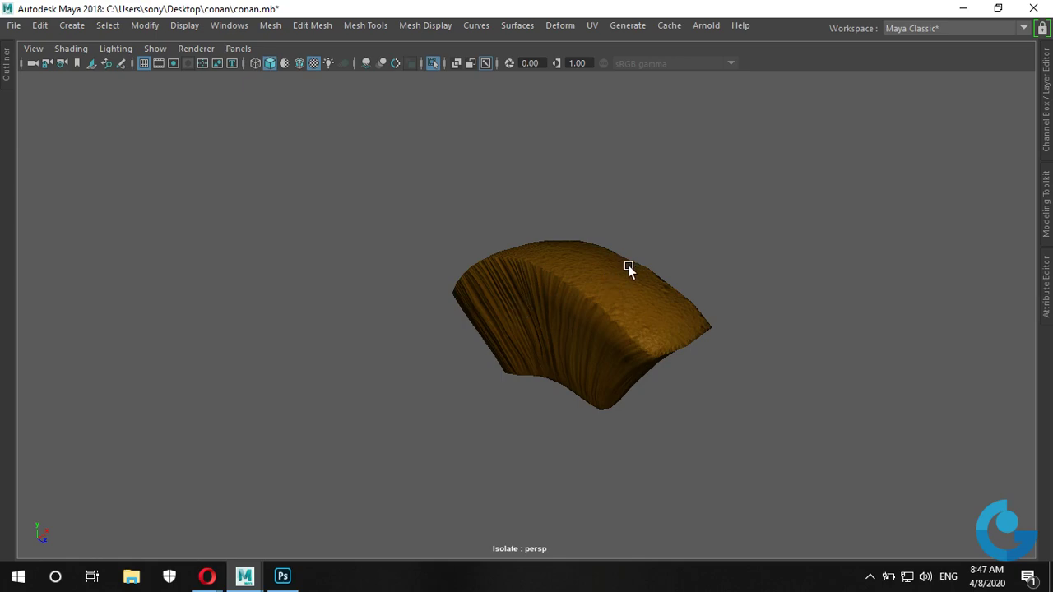
pyautogui.click(436, 65)
pyautogui.moveTo(436, 84)
pyautogui.keyDown('alt'); pyautogui.mouseDown()
pyautogui.moveTo(641, 392)
pyautogui.moveTo(614, 226)
pyautogui.moveTo(602, 336)
pyautogui.moveTo(478, 174)
pyautogui.mouseUp(); pyautogui.keyUp('alt')
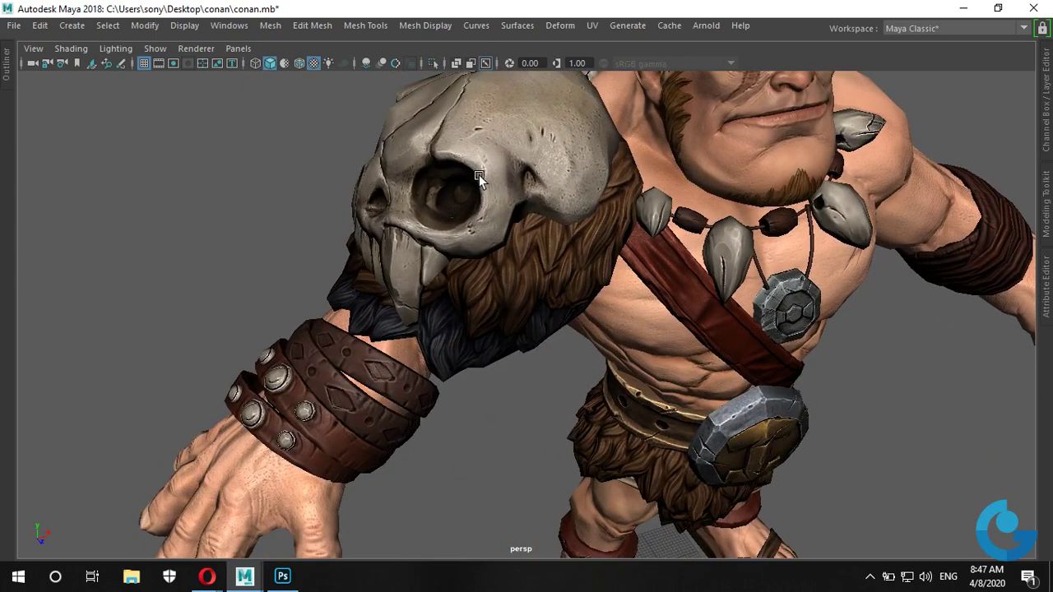
# Isolate the Skull mesh and orbit to front and three-quarter views of it
pyautogui.click(479, 175)
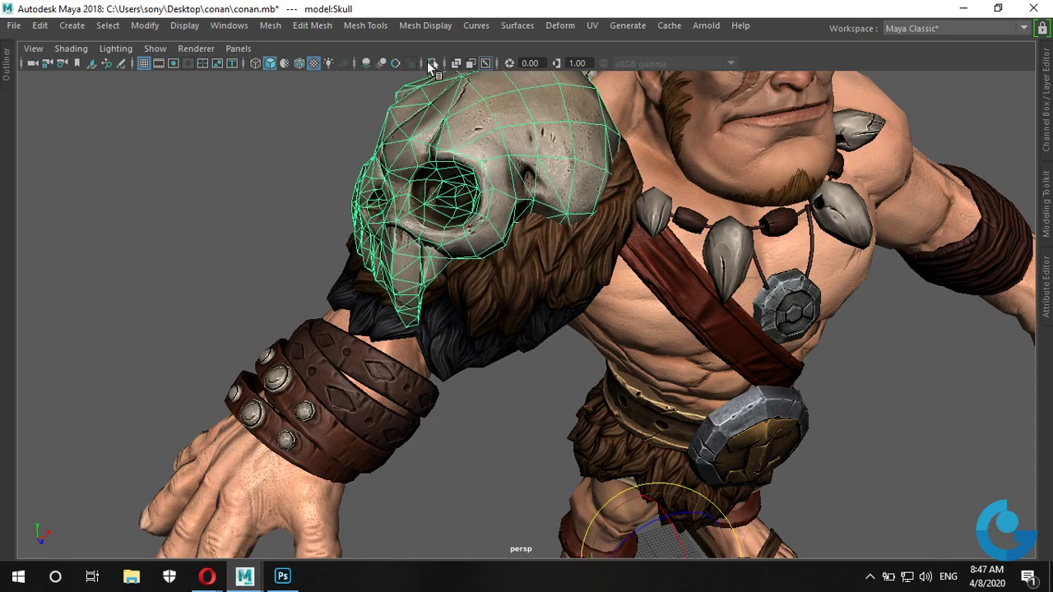
pyautogui.click(434, 65)
pyautogui.click(613, 273)
pyautogui.moveTo(613, 273)
pyautogui.keyDown('alt'); pyautogui.mouseDown()
pyautogui.moveTo(597, 329)
pyautogui.moveTo(634, 304)
pyautogui.moveTo(693, 358)
pyautogui.moveTo(676, 405)
pyautogui.moveTo(609, 357)
pyautogui.moveTo(673, 276)
pyautogui.moveTo(777, 311)
pyautogui.moveTo(829, 299)
pyautogui.moveTo(843, 242)
pyautogui.moveTo(765, 206)
pyautogui.moveTo(531, 310)
pyautogui.moveTo(411, 321)
pyautogui.moveTo(555, 382)
pyautogui.moveTo(653, 332)
pyautogui.moveTo(655, 313)
pyautogui.moveTo(568, 369)
pyautogui.moveTo(568, 335)
pyautogui.mouseUp(); pyautogui.keyUp('alt')
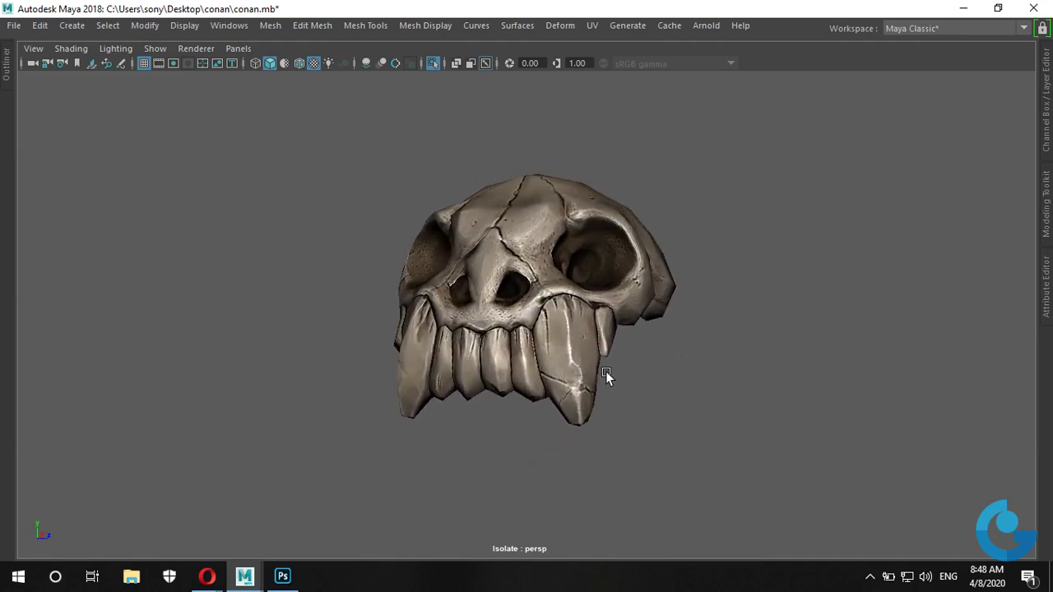
pyautogui.moveTo(606, 371)
pyautogui.keyDown('alt'); pyautogui.mouseDown()
pyautogui.moveTo(623, 350)
pyautogui.moveTo(660, 375)
pyautogui.mouseUp(); pyautogui.keyUp('alt')
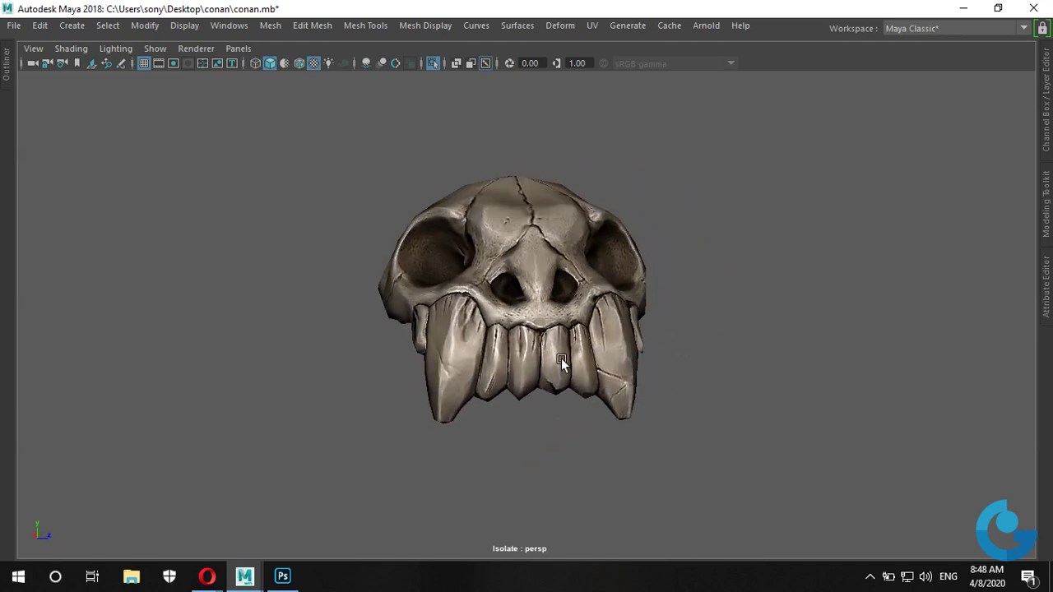
pyautogui.moveTo(560, 361)
pyautogui.keyDown('alt'); pyautogui.mouseDown()
pyautogui.moveTo(631, 376)
pyautogui.moveTo(618, 402)
pyautogui.moveTo(459, 186)
pyautogui.mouseUp(); pyautogui.keyUp('alt')
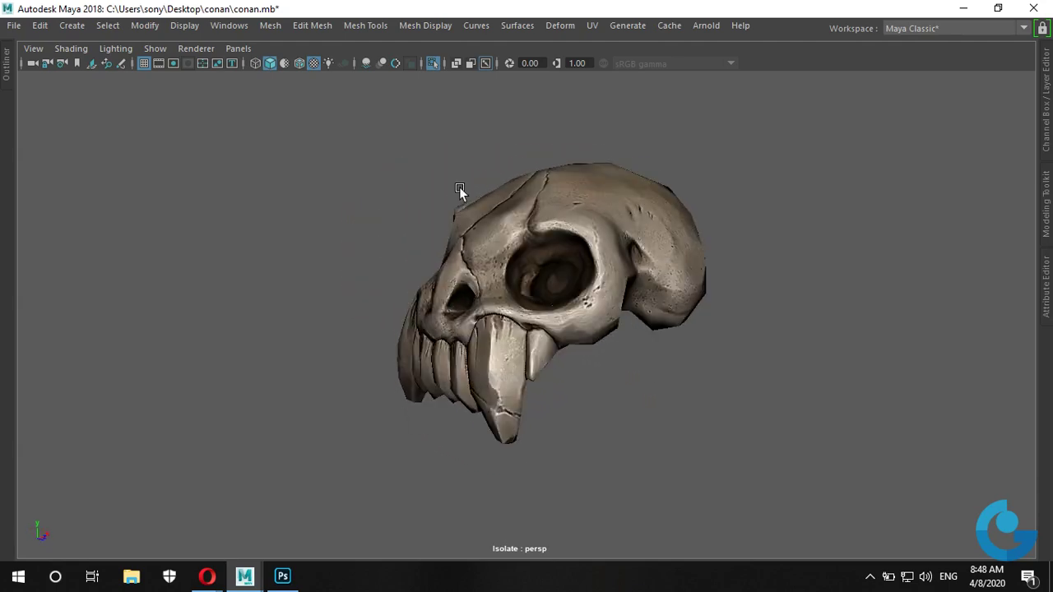
# Exit isolation, select the Neckless mesh, and isolate it
pyautogui.click(433, 65)
pyautogui.keyDown('alt'); pyautogui.moveTo(685, 446); pyautogui.dragTo(592, 235, button='middle'); pyautogui.keyUp('alt')
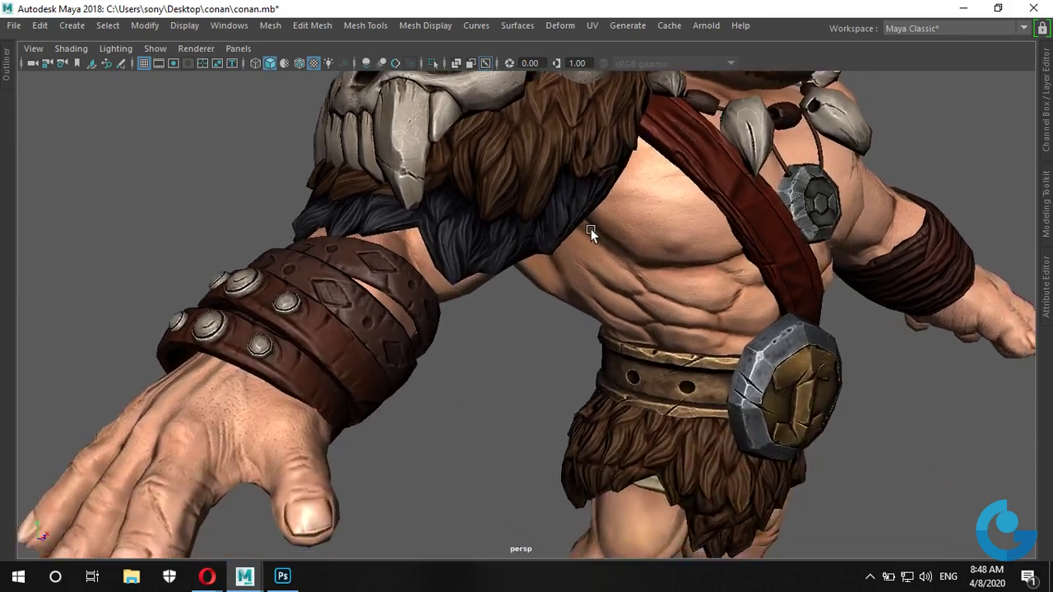
pyautogui.keyDown('alt'); pyautogui.moveTo(592, 235); pyautogui.dragTo(665, 193); pyautogui.keyUp('alt')
pyautogui.keyDown('alt'); pyautogui.moveTo(720, 304); pyautogui.dragTo(617, 420, button='middle'); pyautogui.keyUp('alt')
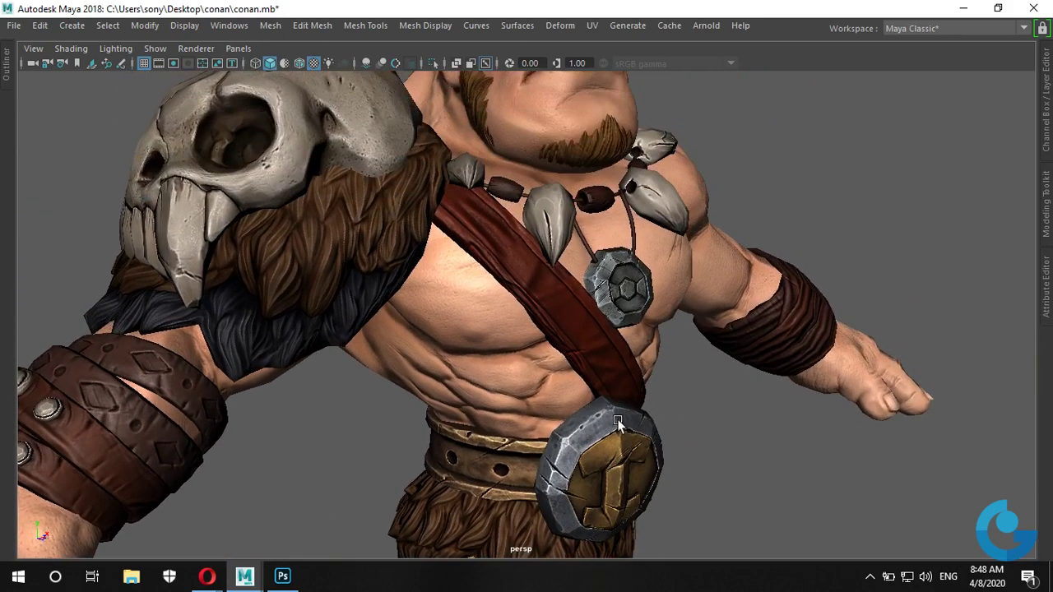
pyautogui.click(666, 189)
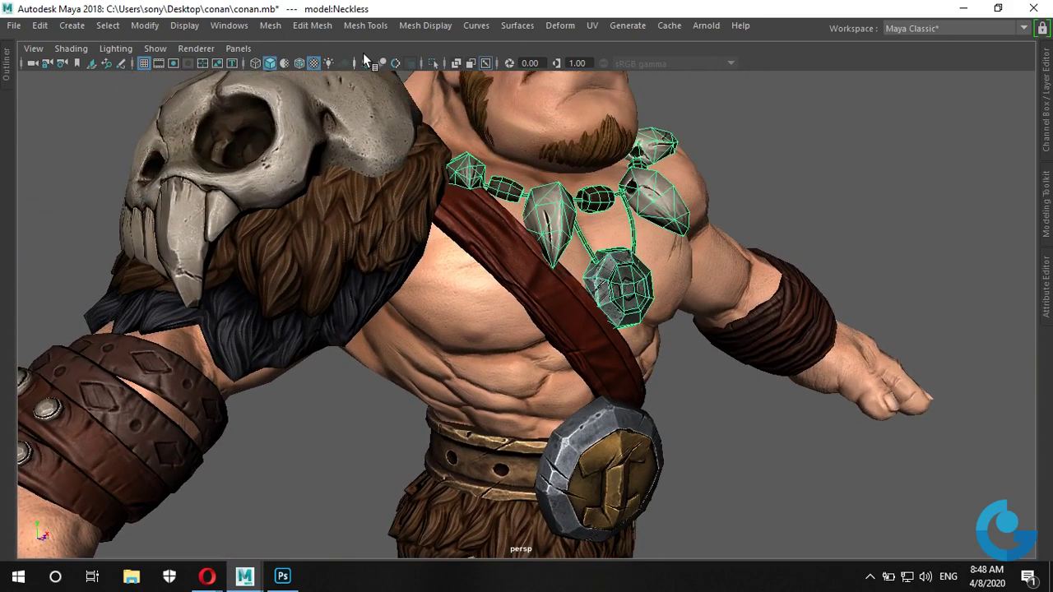
pyautogui.click(433, 64)
# Orbit around the isolated necklace, checking its wireframe and the pendant from several angles
pyautogui.moveTo(461, 247)
pyautogui.keyDown('alt'); pyautogui.mouseDown()
pyautogui.moveTo(500, 323)
pyautogui.moveTo(859, 339)
pyautogui.moveTo(797, 341)
pyautogui.moveTo(644, 426)
pyautogui.moveTo(602, 433)
pyautogui.moveTo(563, 398)
pyautogui.moveTo(546, 409)
pyautogui.mouseUp(); pyautogui.keyUp('alt')
pyautogui.click(858, 339)
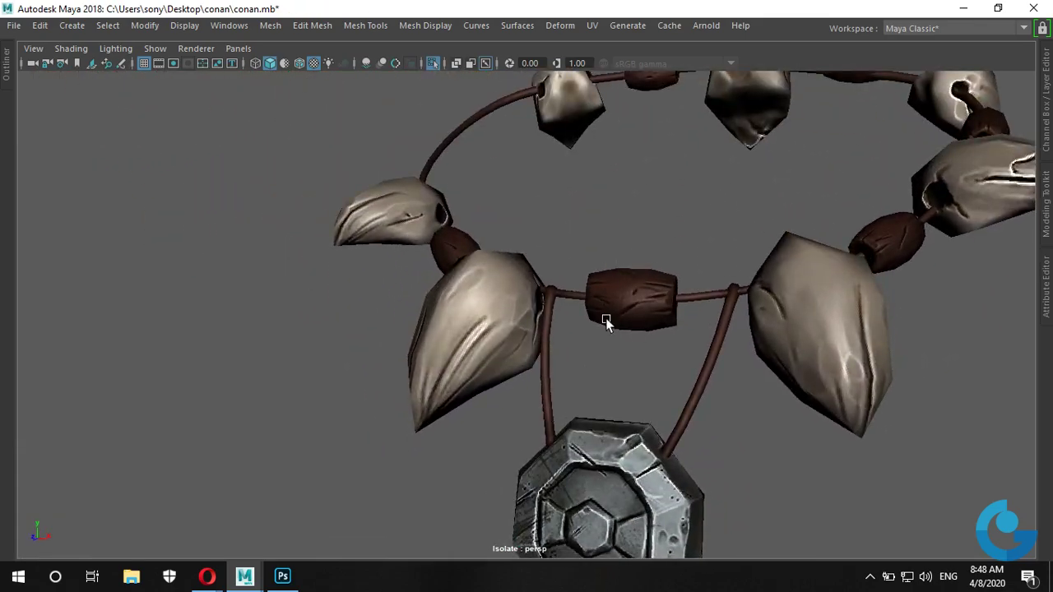
pyautogui.moveTo(721, 362)
pyautogui.keyDown('alt'); pyautogui.mouseDown()
pyautogui.moveTo(576, 348)
pyautogui.moveTo(576, 430)
pyautogui.moveTo(490, 347)
pyautogui.moveTo(576, 337)
pyautogui.moveTo(585, 383)
pyautogui.moveTo(576, 426)
pyautogui.moveTo(575, 353)
pyautogui.moveTo(613, 337)
pyautogui.moveTo(688, 353)
pyautogui.moveTo(655, 408)
pyautogui.moveTo(527, 331)
pyautogui.moveTo(528, 292)
pyautogui.moveTo(576, 288)
pyautogui.moveTo(583, 348)
pyautogui.moveTo(521, 374)
pyautogui.moveTo(572, 428)
pyautogui.moveTo(649, 397)
pyautogui.moveTo(524, 425)
pyautogui.moveTo(564, 387)
pyautogui.moveTo(595, 400)
pyautogui.moveTo(551, 281)
pyautogui.mouseUp(); pyautogui.keyUp('alt')
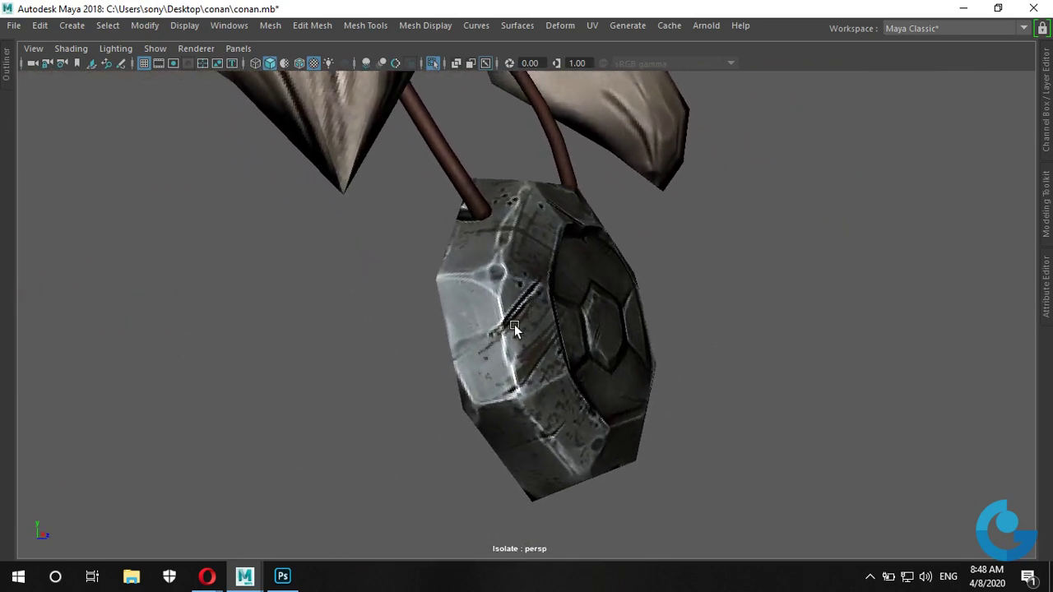
pyautogui.moveTo(514, 324)
pyautogui.keyDown('alt'); pyautogui.mouseDown()
pyautogui.moveTo(522, 379)
pyautogui.moveTo(412, 337)
pyautogui.mouseUp(); pyautogui.keyUp('alt')
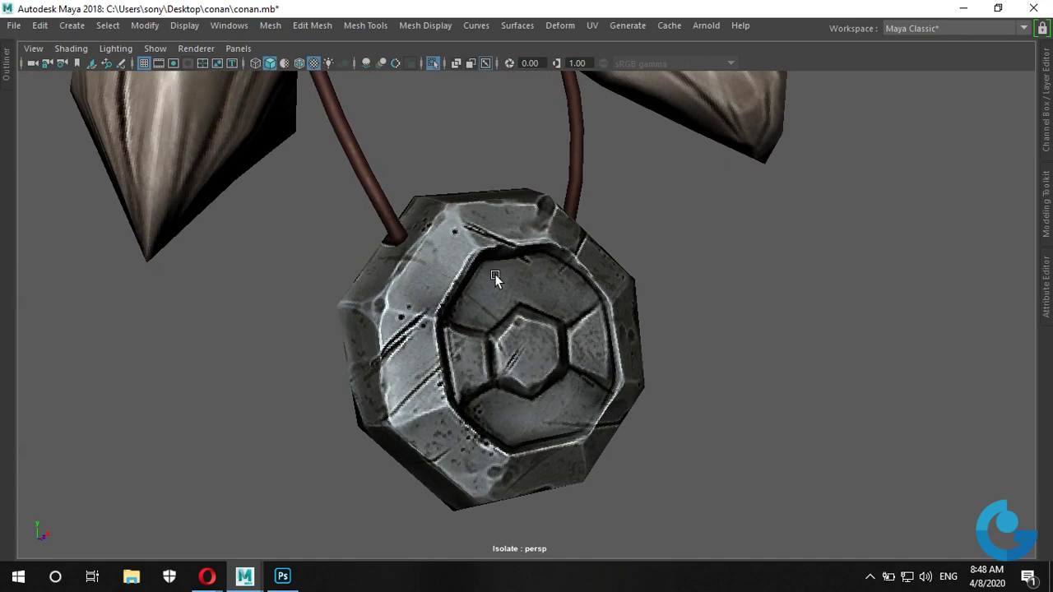
pyautogui.click(494, 318)
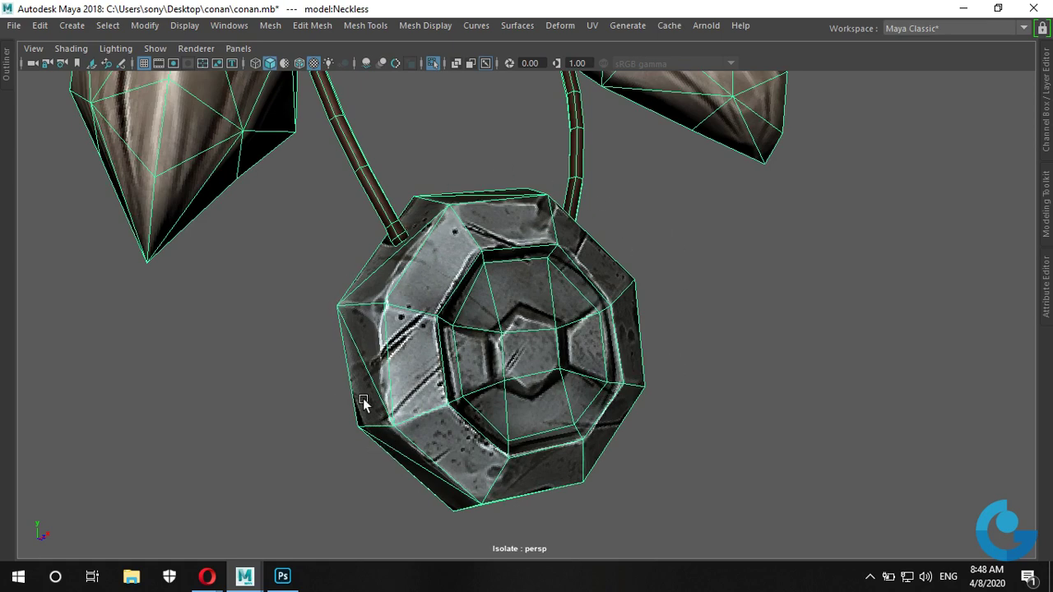
pyautogui.click(721, 307)
pyautogui.moveTo(721, 307)
pyautogui.keyDown('alt'); pyautogui.mouseDown()
pyautogui.moveTo(590, 388)
pyautogui.moveTo(456, 382)
pyautogui.moveTo(448, 358)
pyautogui.mouseUp(); pyautogui.keyUp('alt')
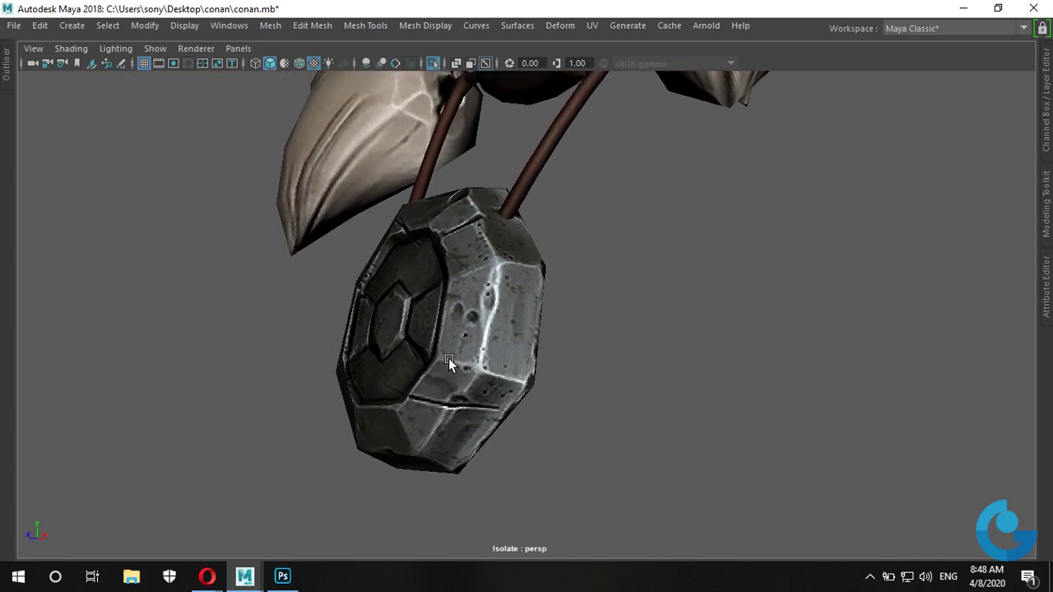
pyautogui.moveTo(566, 362)
pyautogui.keyDown('alt'); pyautogui.mouseDown()
pyautogui.moveTo(513, 362)
pyautogui.moveTo(655, 378)
pyautogui.moveTo(434, 364)
pyautogui.moveTo(588, 354)
pyautogui.moveTo(658, 393)
pyautogui.moveTo(628, 360)
pyautogui.mouseUp(); pyautogui.keyUp('alt')
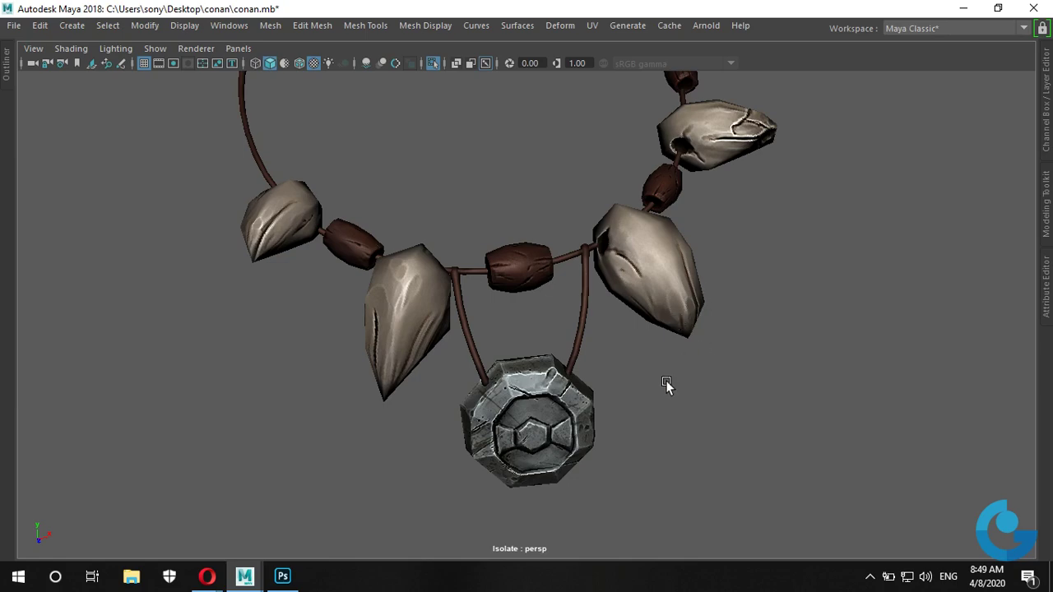
pyautogui.moveTo(667, 387)
pyautogui.keyDown('alt'); pyautogui.mouseDown()
pyautogui.moveTo(627, 369)
pyautogui.moveTo(572, 388)
pyautogui.moveTo(474, 388)
pyautogui.mouseUp(); pyautogui.keyUp('alt')
pyautogui.keyDown('alt'); pyautogui.moveTo(475, 388); pyautogui.dragTo(911, 414, button='right'); pyautogui.keyUp('alt')
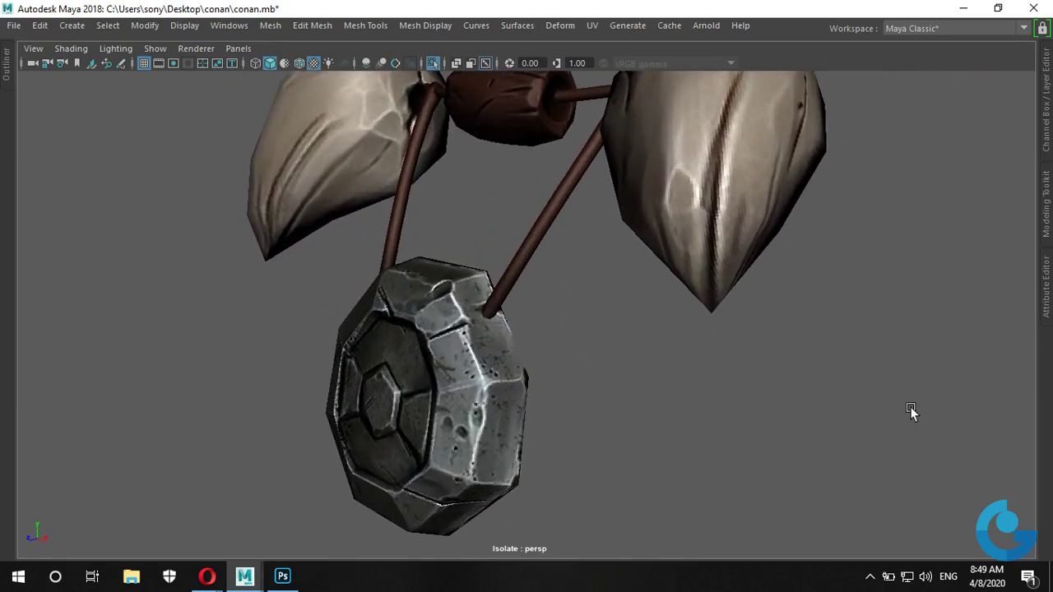
# Zoom in on the stone pendant, view the necklace from above, then restore the full character
pyautogui.keyDown('alt'); pyautogui.moveTo(911, 413); pyautogui.dragTo(691, 428); pyautogui.keyUp('alt')
pyautogui.scroll(3, 576, 393)
pyautogui.keyDown('alt'); pyautogui.moveTo(576, 393); pyautogui.dragTo(665, 364); pyautogui.keyUp('alt')
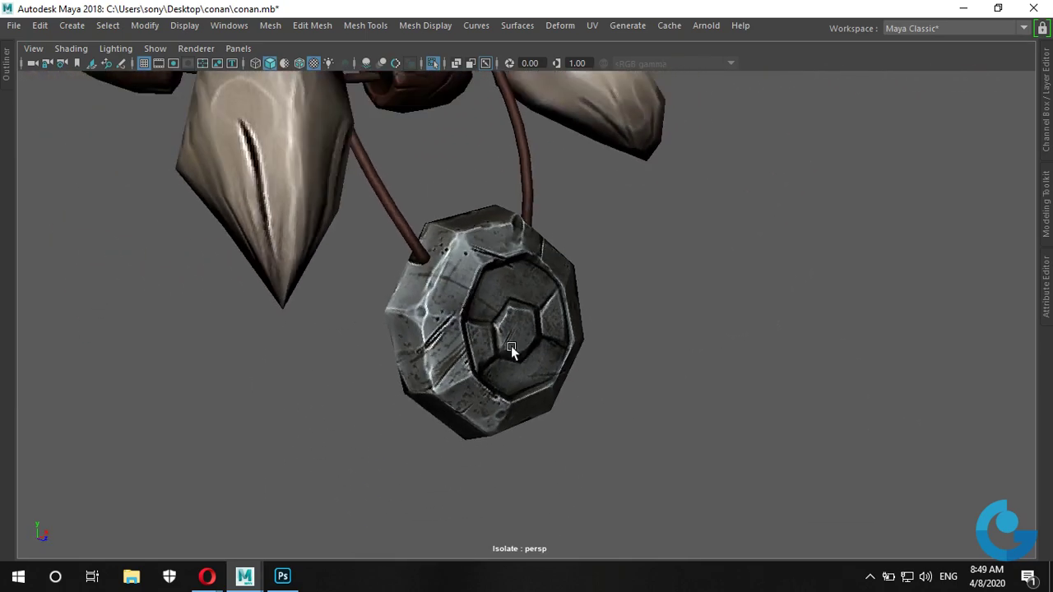
pyautogui.scroll(-5, 675, 328)
pyautogui.keyDown('alt'); pyautogui.moveTo(675, 329); pyautogui.dragTo(650, 366); pyautogui.keyUp('alt')
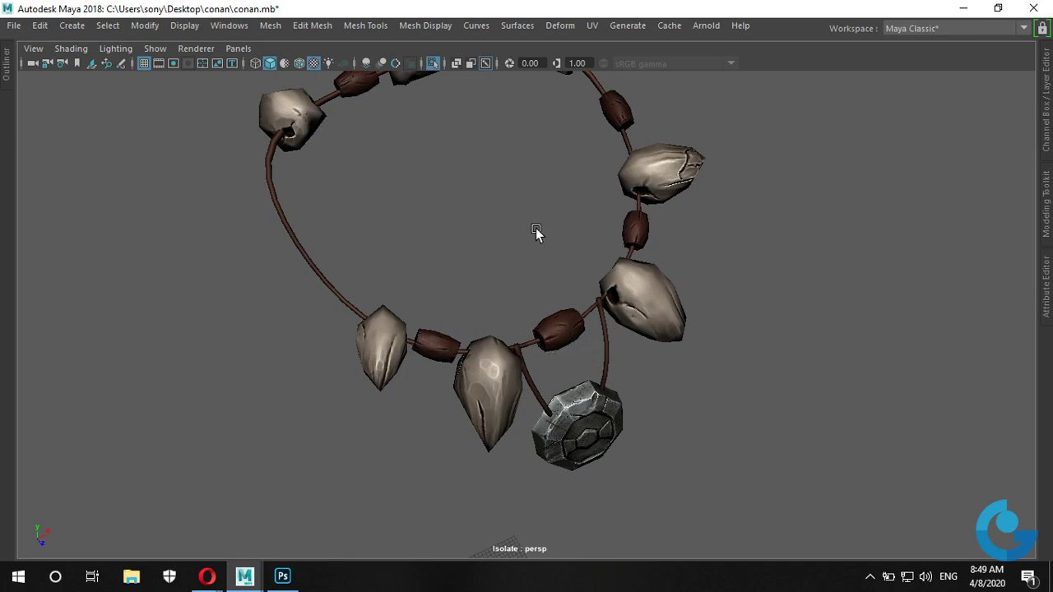
pyautogui.moveTo(513, 301)
pyautogui.keyDown('alt'); pyautogui.mouseDown()
pyautogui.moveTo(806, 354)
pyautogui.moveTo(623, 197)
pyautogui.mouseUp(); pyautogui.keyUp('alt')
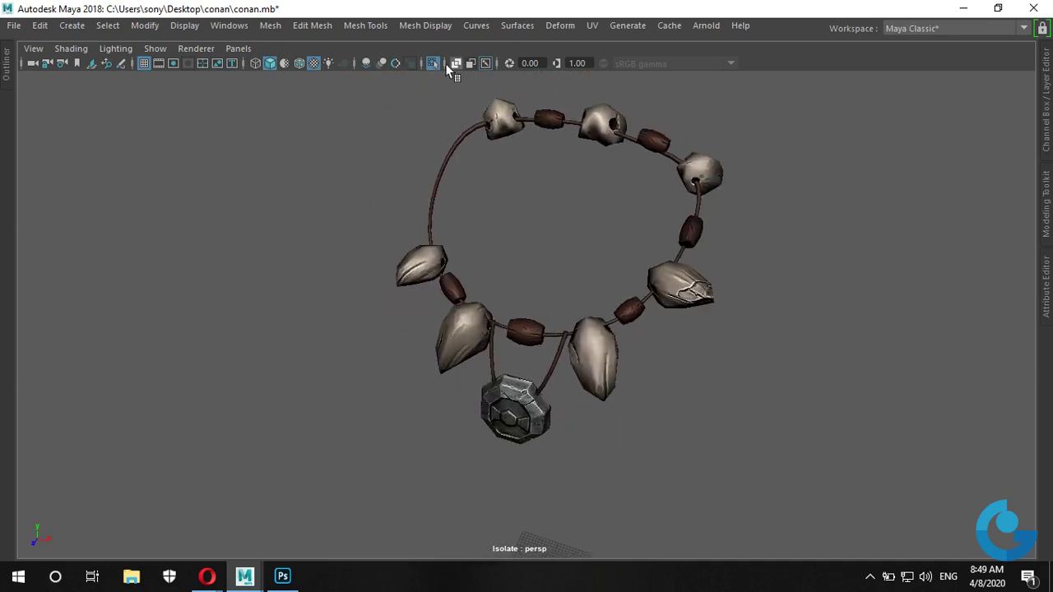
pyautogui.click(432, 64)
# Select the Body mesh and orbit around the legs, feet and hand
pyautogui.keyDown('alt'); pyautogui.moveTo(765, 406); pyautogui.dragTo(661, 394, button='right'); pyautogui.keyUp('alt')
pyautogui.keyDown('alt'); pyautogui.moveTo(661, 394); pyautogui.dragTo(606, 404); pyautogui.keyUp('alt')
pyautogui.keyDown('alt'); pyautogui.moveTo(606, 403); pyautogui.dragTo(940, 420, button='right'); pyautogui.keyUp('alt')
pyautogui.moveTo(939, 420)
pyautogui.keyDown('alt'); pyautogui.mouseDown(button='middle')
pyautogui.moveTo(638, 249)
pyautogui.moveTo(929, 165)
pyautogui.moveTo(371, 381)
pyautogui.mouseUp(button='middle'); pyautogui.keyUp('alt')
pyautogui.keyDown('alt'); pyautogui.moveTo(371, 381); pyautogui.dragTo(562, 303, button='right'); pyautogui.keyUp('alt')
pyautogui.click(565, 301)
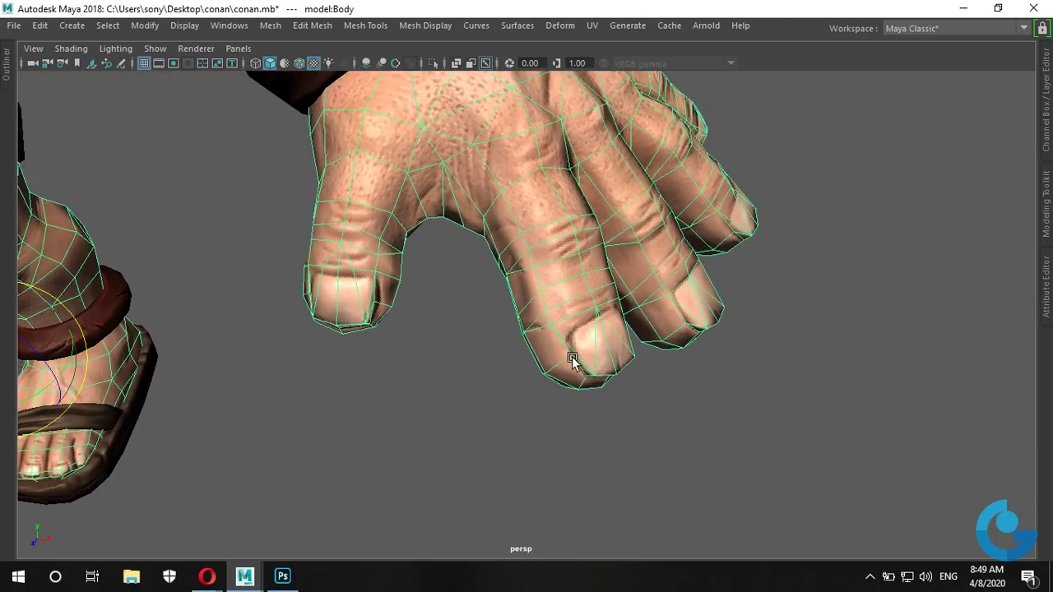
pyautogui.moveTo(595, 343)
pyautogui.keyDown('alt'); pyautogui.mouseDown()
pyautogui.moveTo(552, 352)
pyautogui.moveTo(747, 387)
pyautogui.mouseUp(); pyautogui.keyUp('alt')
pyautogui.keyDown('alt'); pyautogui.moveTo(748, 387); pyautogui.dragTo(663, 360, button='right'); pyautogui.keyUp('alt')
pyautogui.moveTo(663, 360)
pyautogui.keyDown('alt'); pyautogui.mouseDown()
pyautogui.moveTo(719, 348)
pyautogui.moveTo(705, 352)
pyautogui.mouseUp(); pyautogui.keyUp('alt')
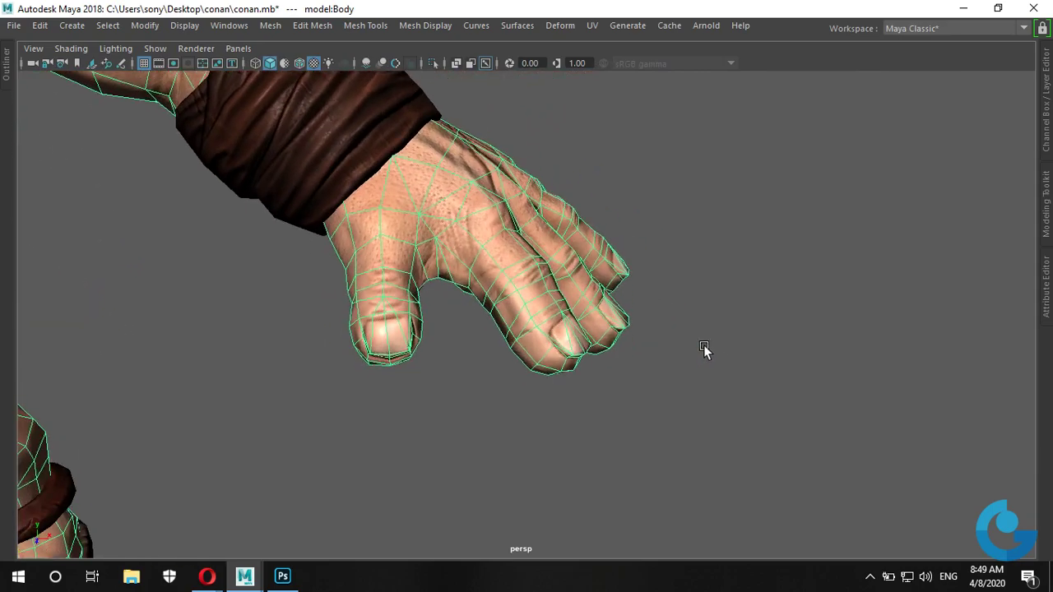
# Turn off textured display, deselect, and frame the whole untextured character
pyautogui.click(313, 64)
pyautogui.moveTo(535, 220)
pyautogui.keyDown('alt'); pyautogui.mouseDown()
pyautogui.moveTo(590, 321)
pyautogui.moveTo(527, 296)
pyautogui.moveTo(535, 258)
pyautogui.moveTo(570, 242)
pyautogui.moveTo(581, 258)
pyautogui.mouseUp(); pyautogui.keyUp('alt')
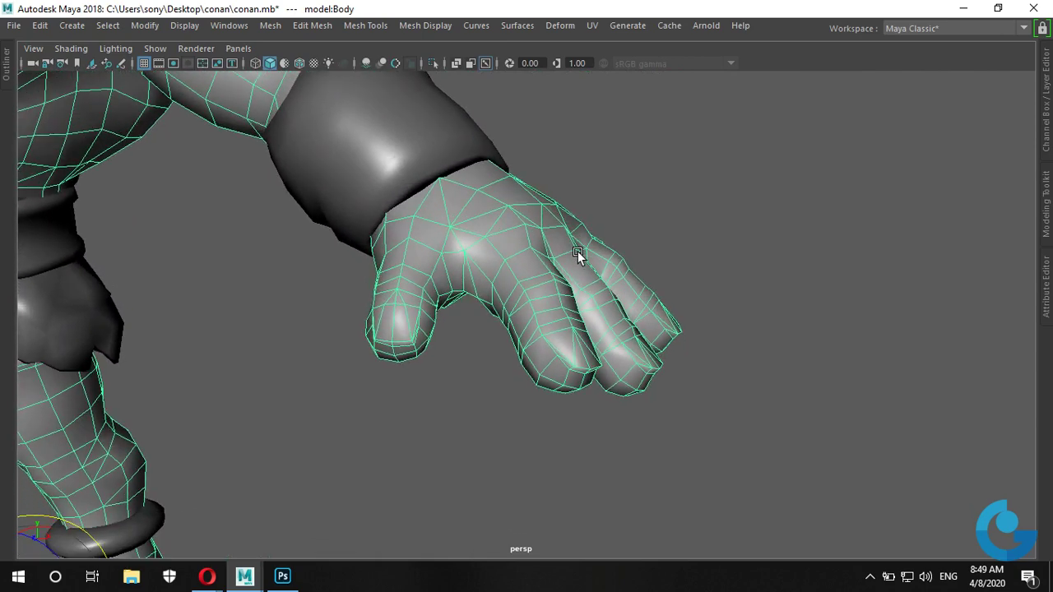
pyautogui.click(702, 229)
pyautogui.press('a')
pyautogui.moveTo(332, 301)
pyautogui.keyDown('alt'); pyautogui.mouseDown()
pyautogui.moveTo(500, 331)
pyautogui.moveTo(764, 186)
pyautogui.moveTo(567, 339)
pyautogui.moveTo(590, 340)
pyautogui.moveTo(469, 240)
pyautogui.moveTo(505, 275)
pyautogui.moveTo(636, 266)
pyautogui.moveTo(560, 285)
pyautogui.moveTo(624, 225)
pyautogui.moveTo(705, 254)
pyautogui.moveTo(410, 60)
pyautogui.mouseUp(); pyautogui.keyUp('alt')
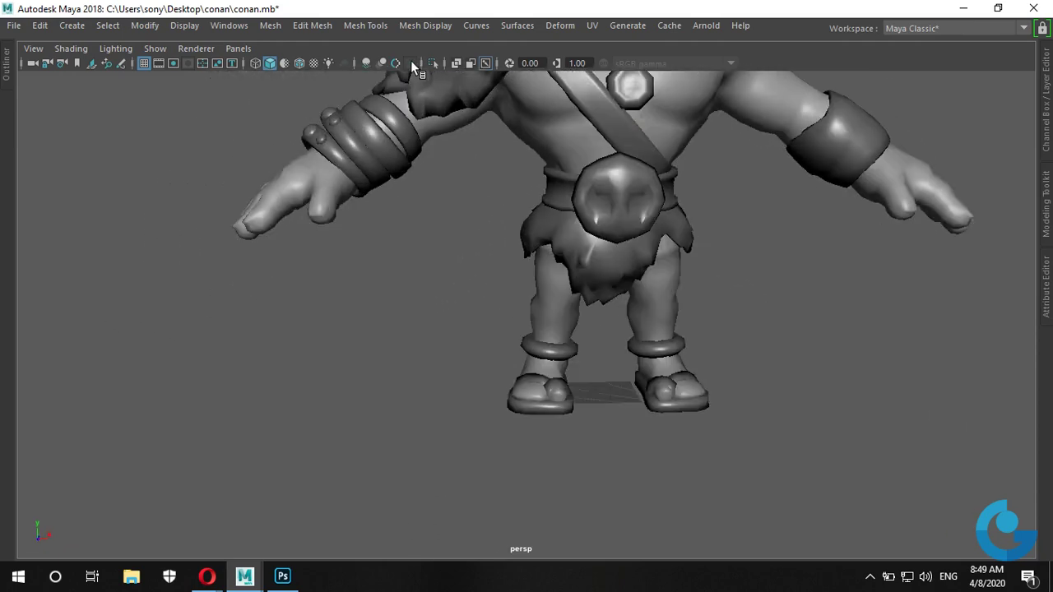
# Turn textures back on and centre the whole character in view
pyautogui.click(313, 63)
pyautogui.keyDown('alt'); pyautogui.moveTo(836, 274); pyautogui.dragTo(725, 270, button='right'); pyautogui.keyUp('alt')
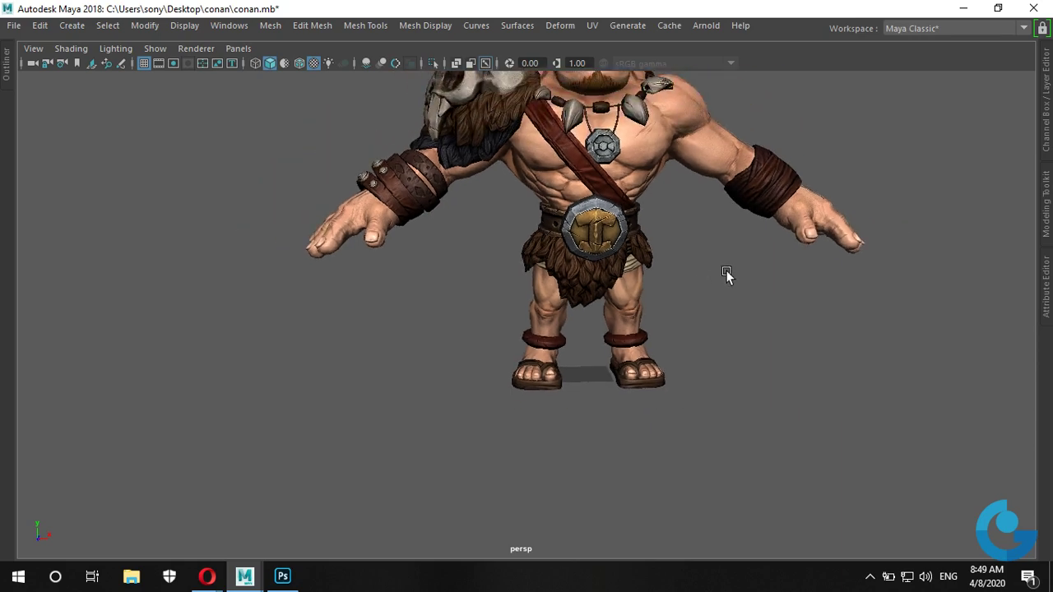
pyautogui.keyDown('alt'); pyautogui.moveTo(725, 269); pyautogui.dragTo(566, 401, button='middle'); pyautogui.keyUp('alt')
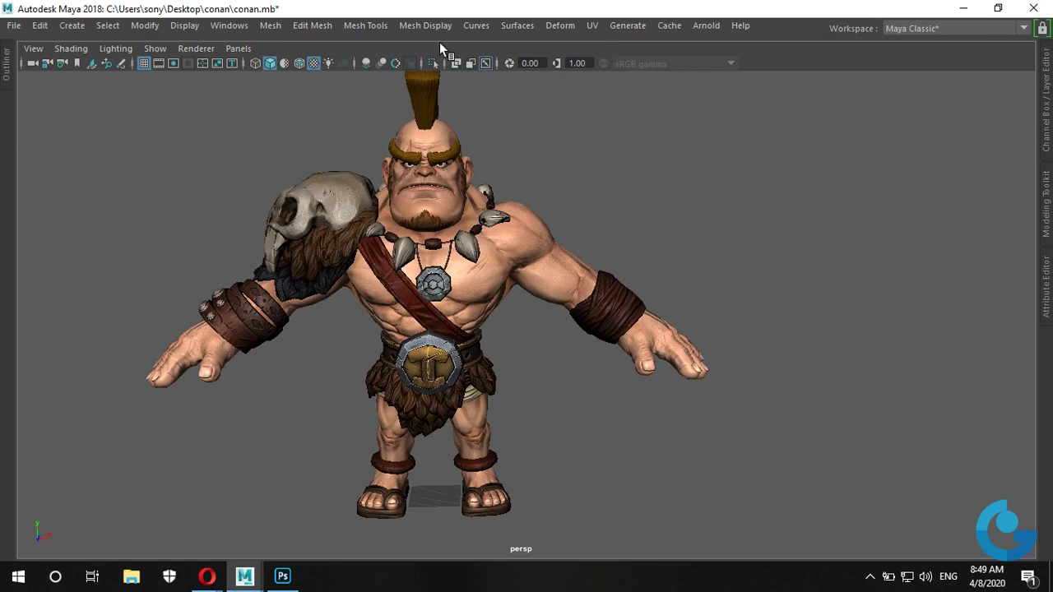
# Open Hypershade from Windows > Rendering Editors, resize it, and select the body to show body_blinn
pyautogui.click(228, 26)
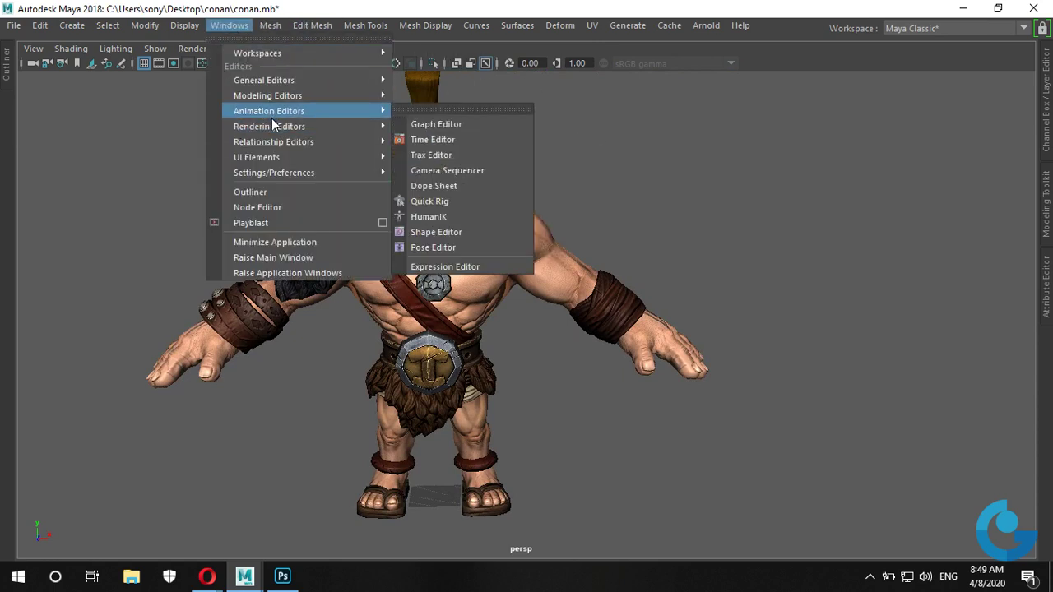
pyautogui.moveTo(269, 126)
pyautogui.click(468, 170)
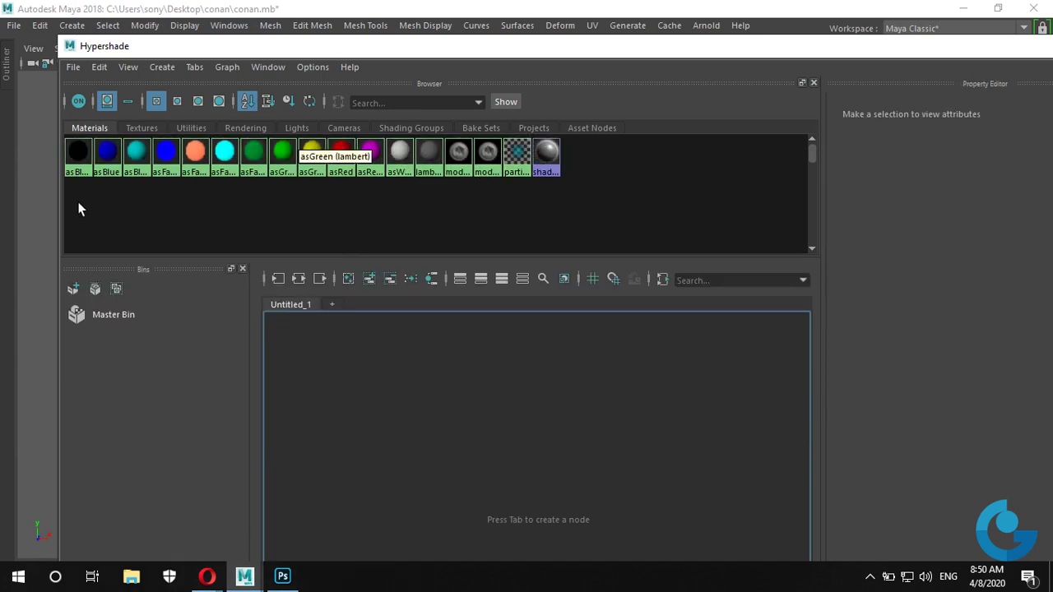
pyautogui.moveTo(841, 49); pyautogui.dragTo(589, 171)
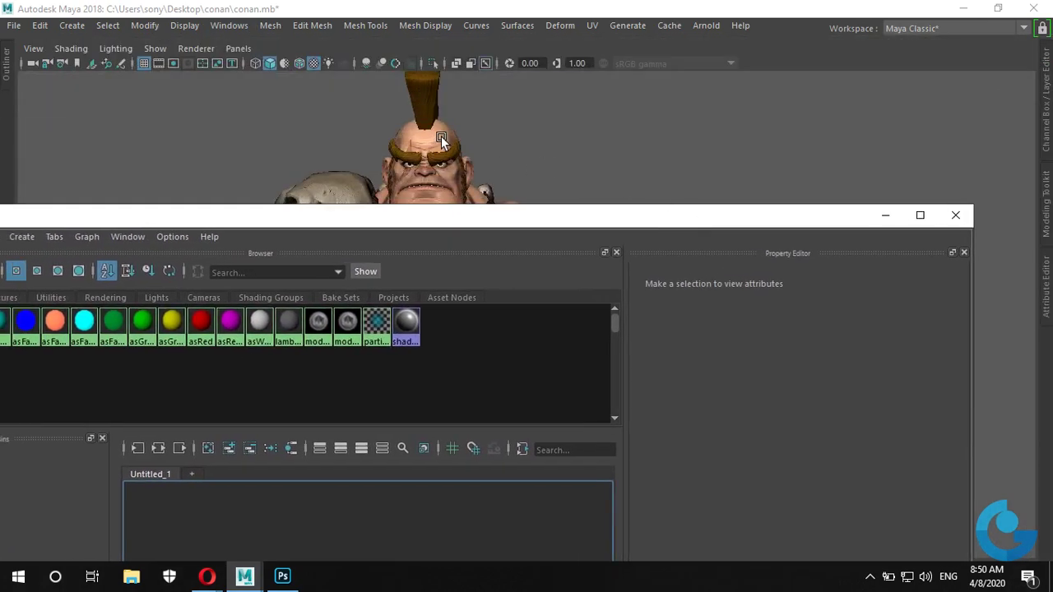
pyautogui.click(441, 135)
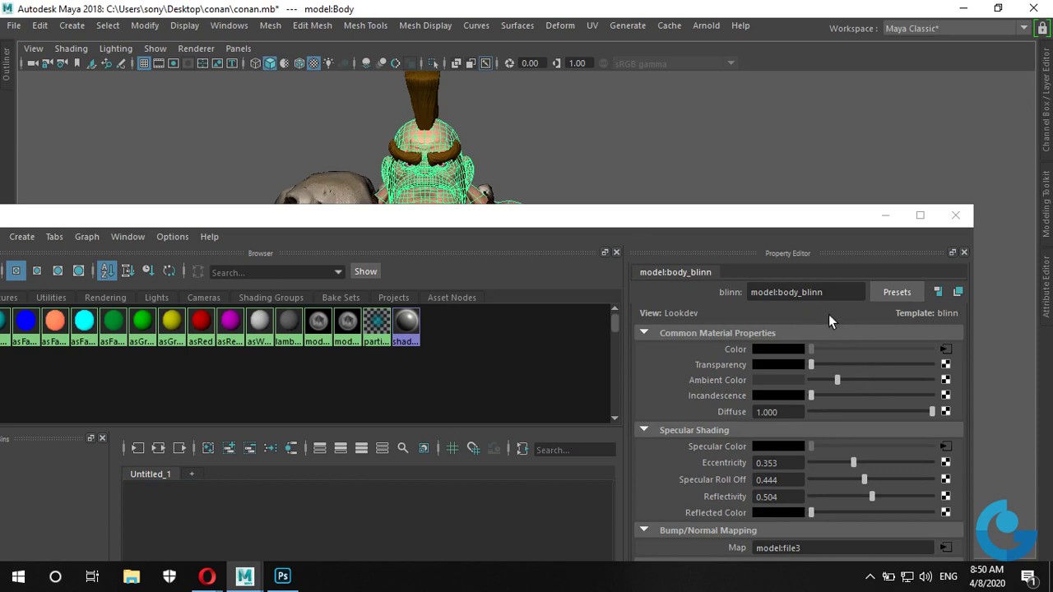
pyautogui.moveTo(835, 222); pyautogui.dragTo(726, 194)
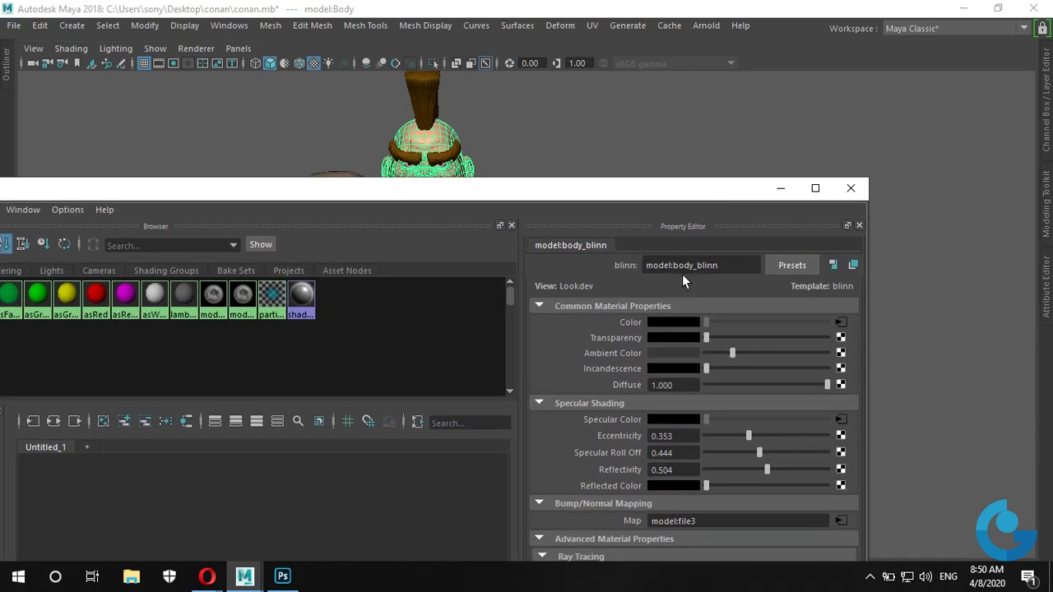
pyautogui.moveTo(461, 195); pyautogui.dragTo(693, 204)
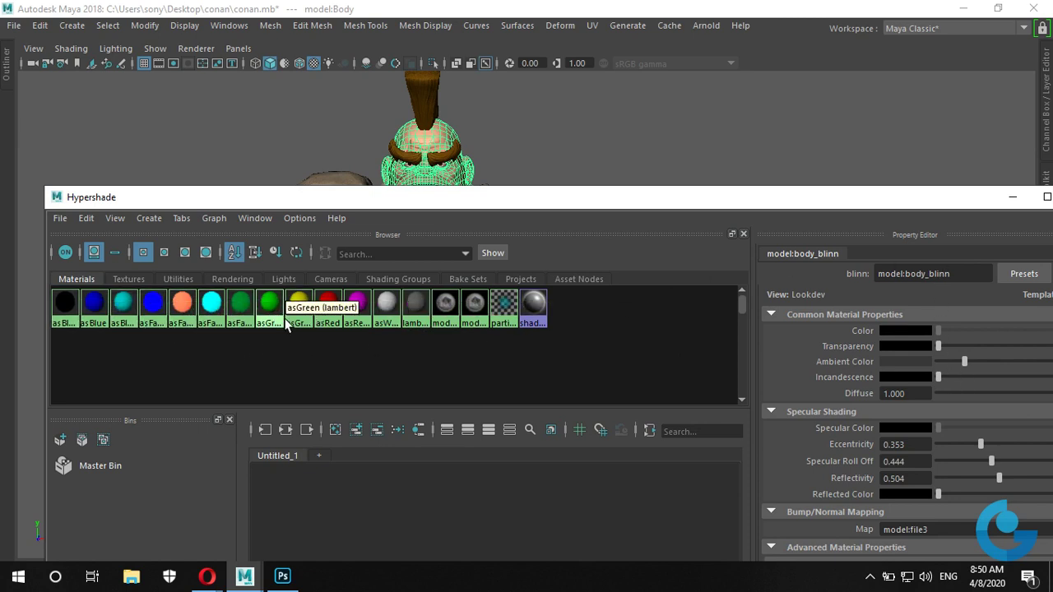
# Open body_blinn's full attributes, minimize Hypershade, and zoom in on the character
pyautogui.doubleClick(475, 303)
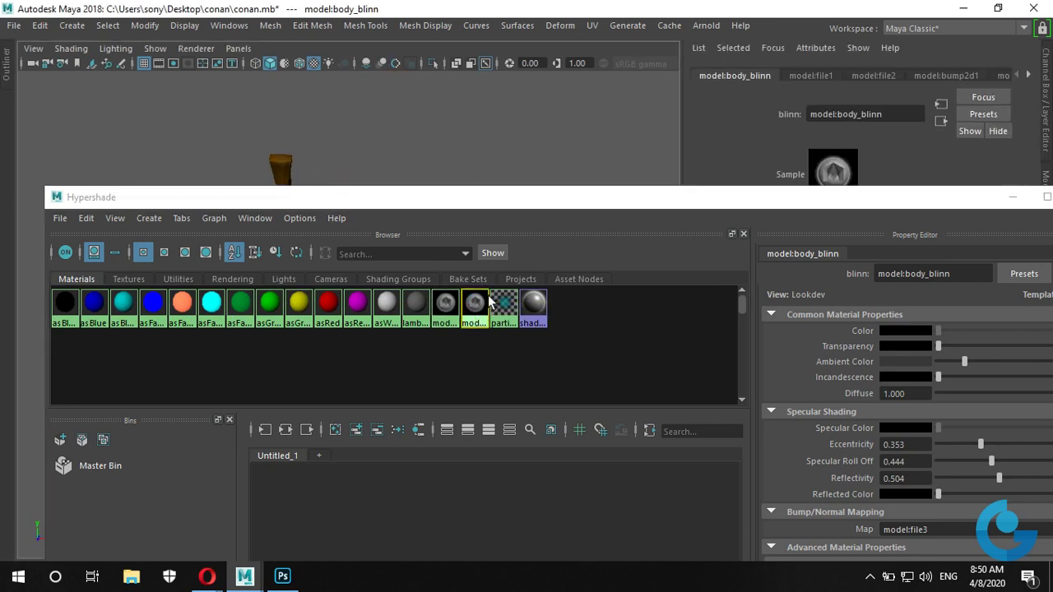
pyautogui.moveTo(905, 199)
pyautogui.mouseDown()
pyautogui.moveTo(570, 228)
pyautogui.moveTo(597, 207)
pyautogui.mouseUp()
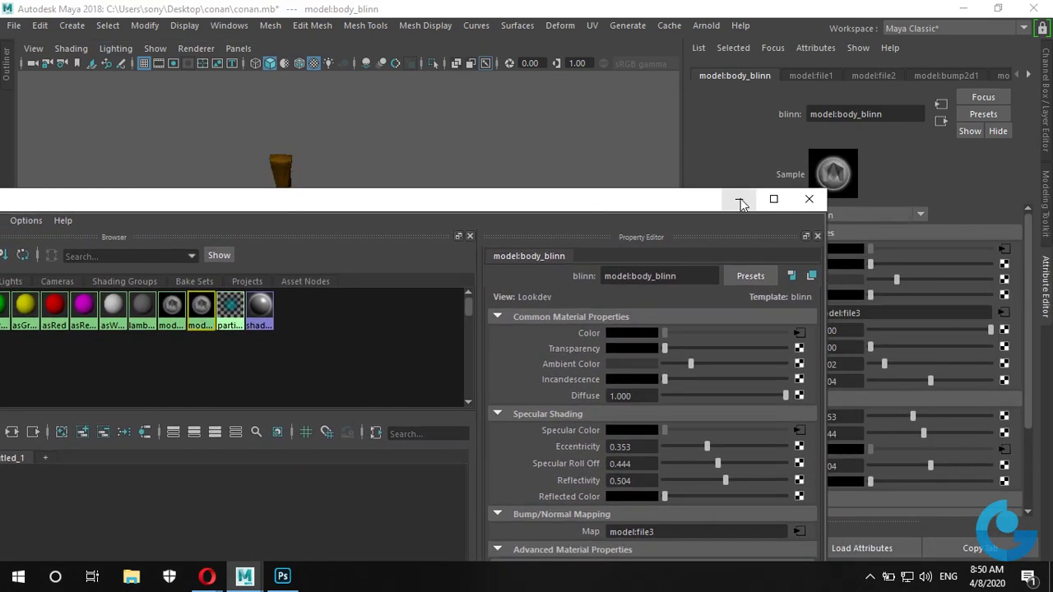
pyautogui.click(741, 200)
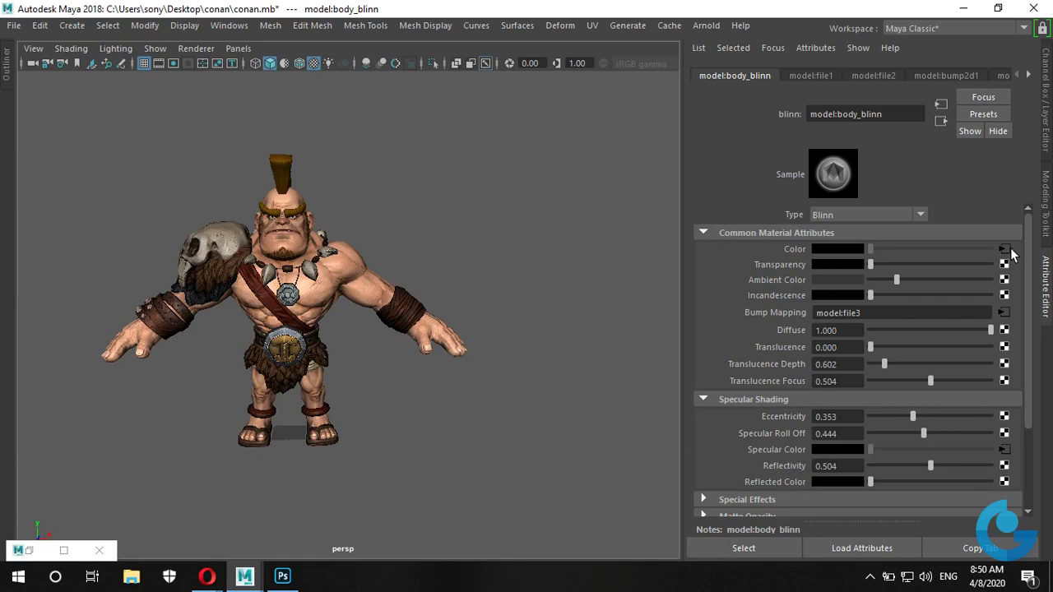
pyautogui.moveTo(254, 294)
pyautogui.keyDown('alt'); pyautogui.mouseDown(button='right')
pyautogui.moveTo(364, 294)
pyautogui.moveTo(509, 351)
pyautogui.mouseUp(button='right'); pyautogui.keyUp('alt')
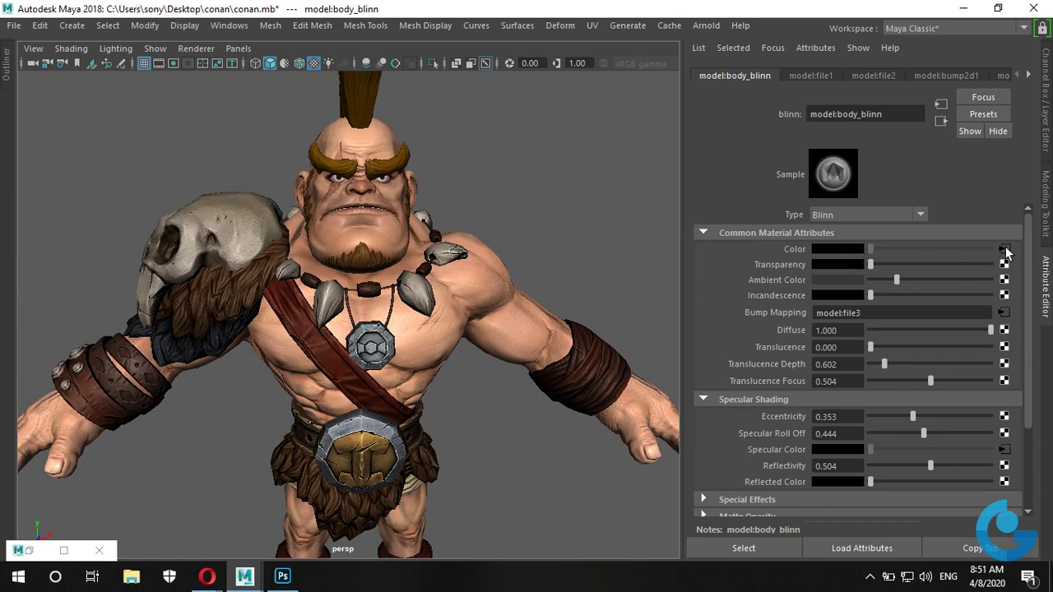
pyautogui.click(1005, 249)
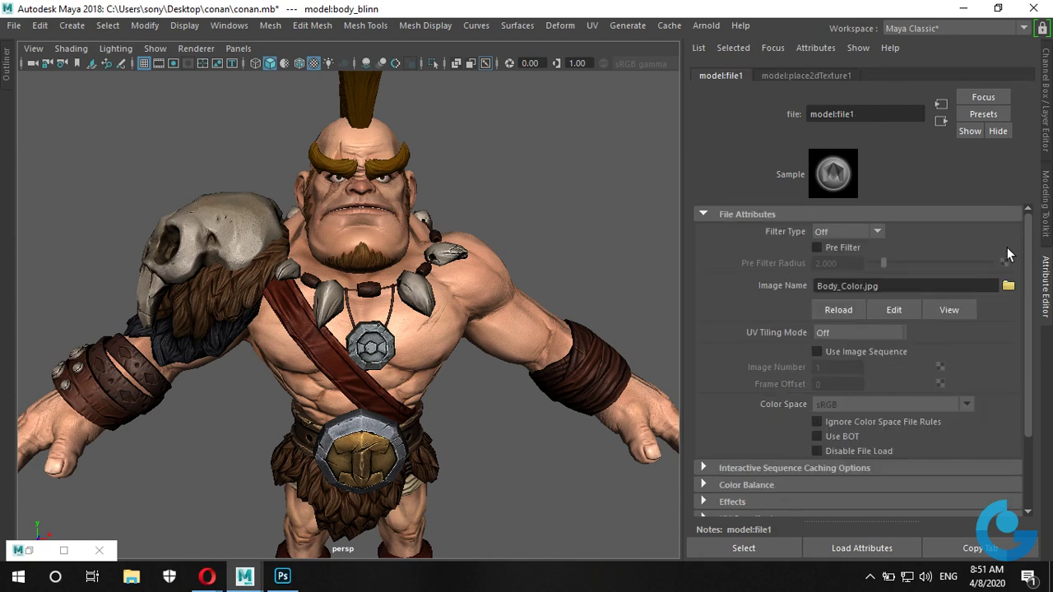
pyautogui.click(948, 310)
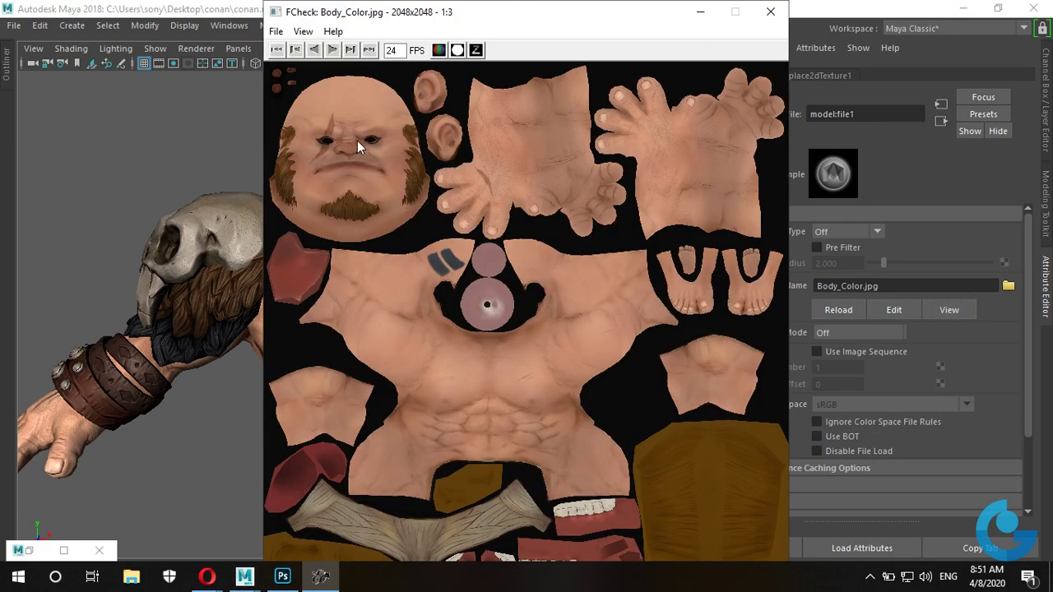
pyautogui.moveTo(367, 192)
pyautogui.mouseDown()
pyautogui.moveTo(505, 194)
pyautogui.moveTo(445, 182)
pyautogui.mouseUp()
pyautogui.click(769, 12)
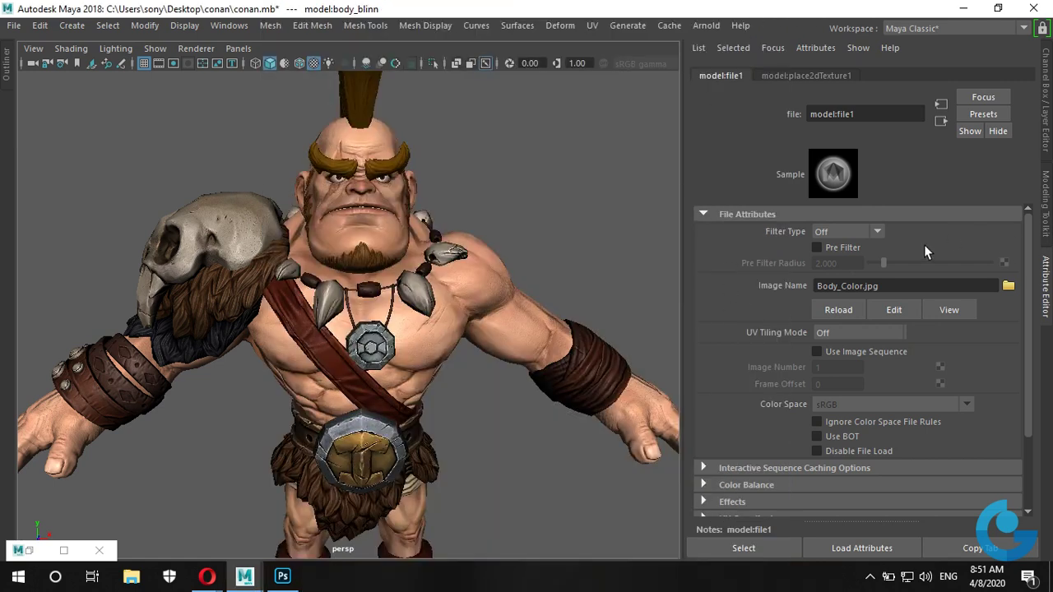
# Preview the Body_Normal.jpg normal map from Bump Mapping, check bump2d1, and return to body_blinn
pyautogui.click(940, 121)
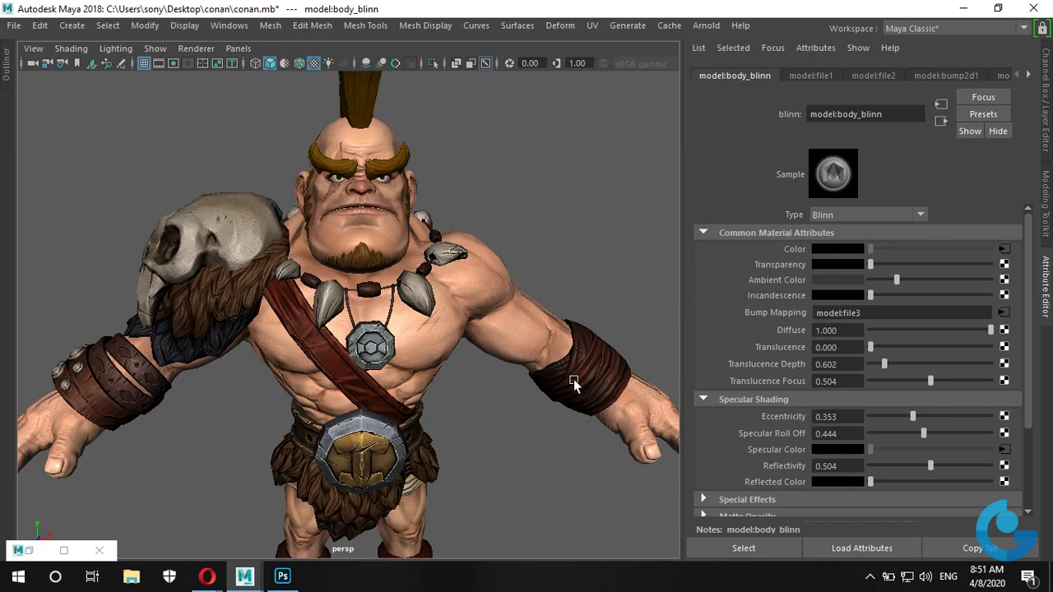
pyautogui.click(1004, 312)
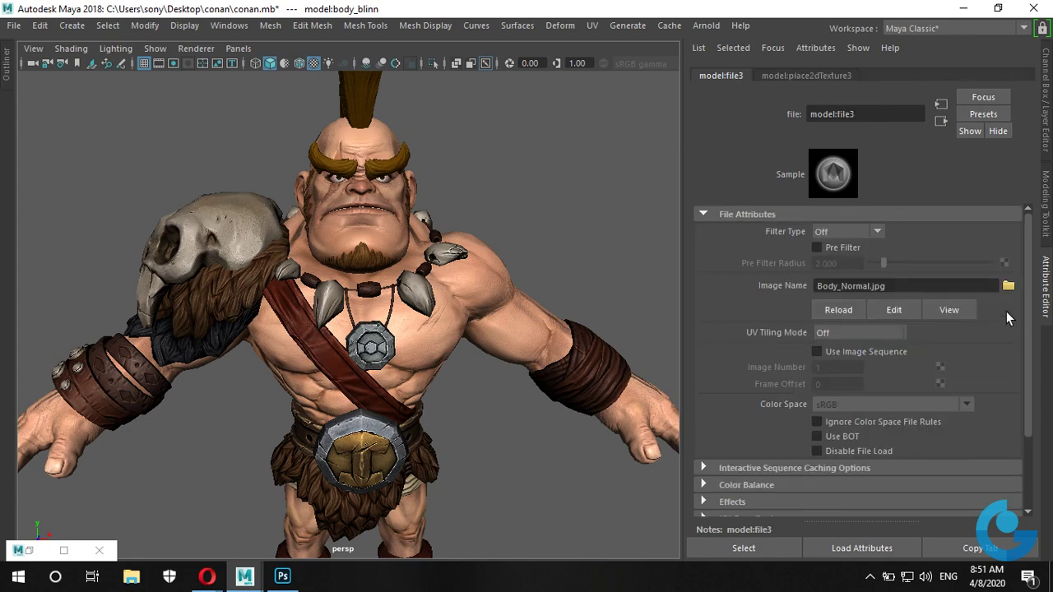
pyautogui.click(949, 312)
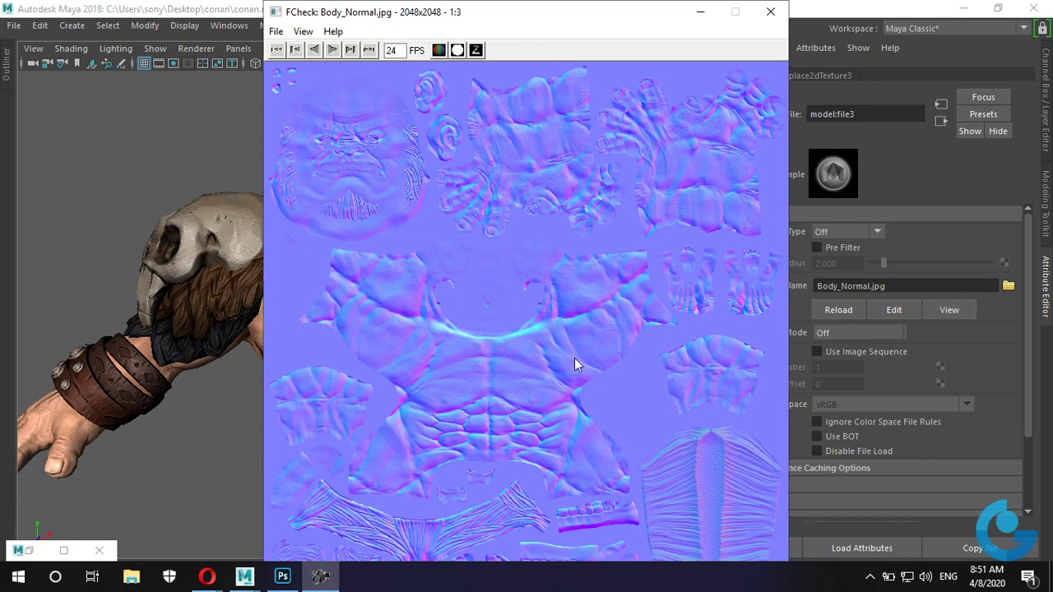
pyautogui.click(770, 12)
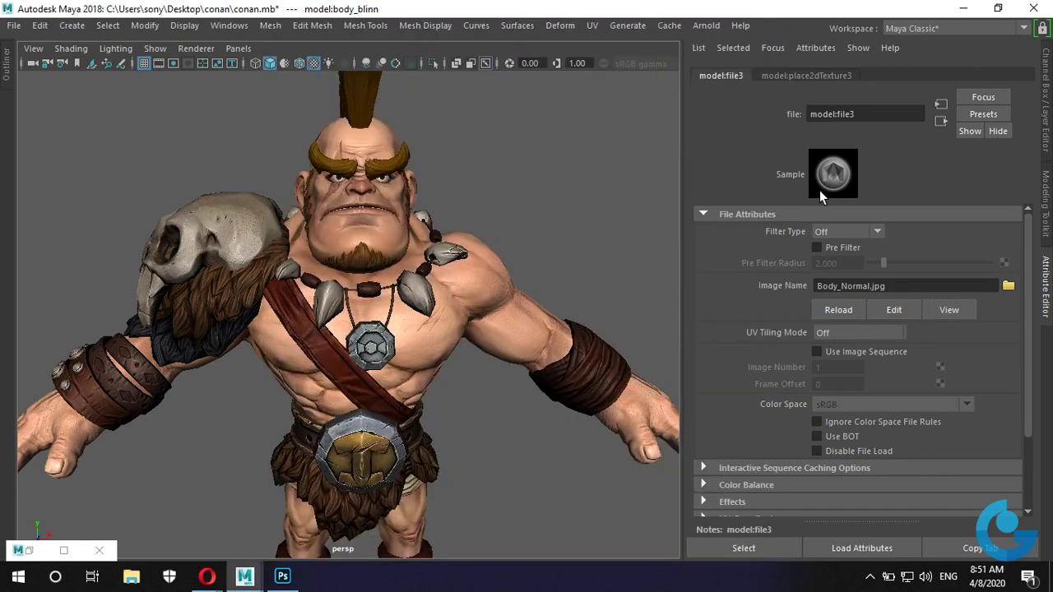
pyautogui.click(938, 122)
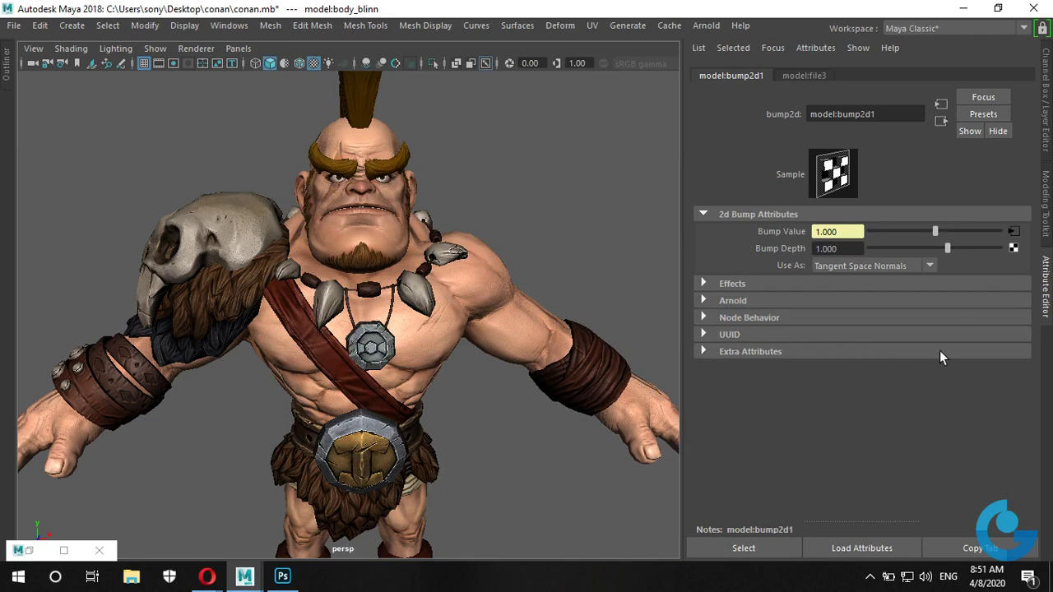
pyautogui.click(941, 121)
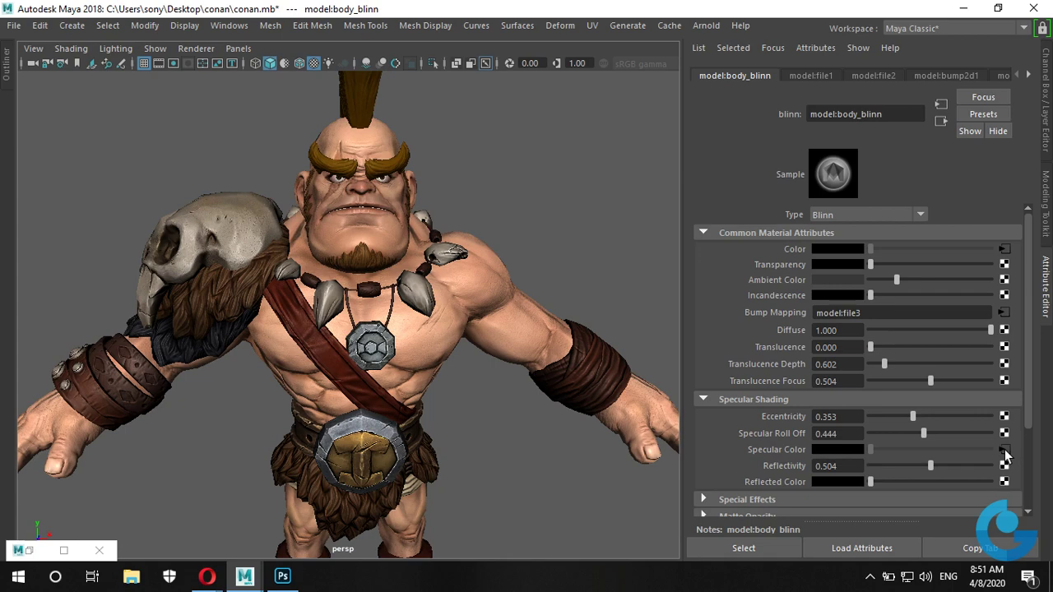
# Preview the Body_Spec.jpg specular map, close it, and return to body_blinn's attributes
pyautogui.click(1004, 449)
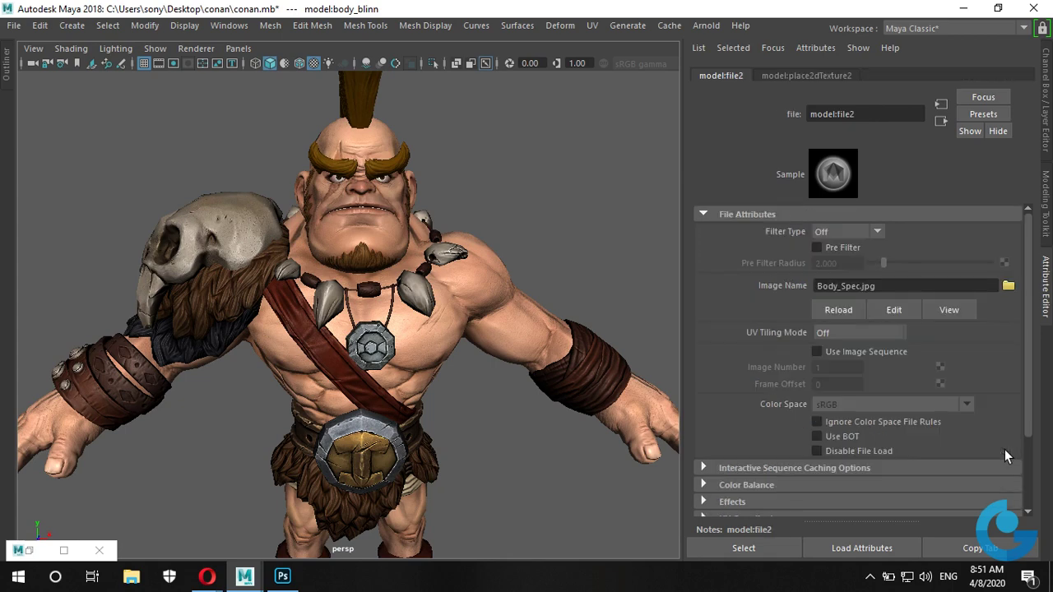
pyautogui.click(954, 314)
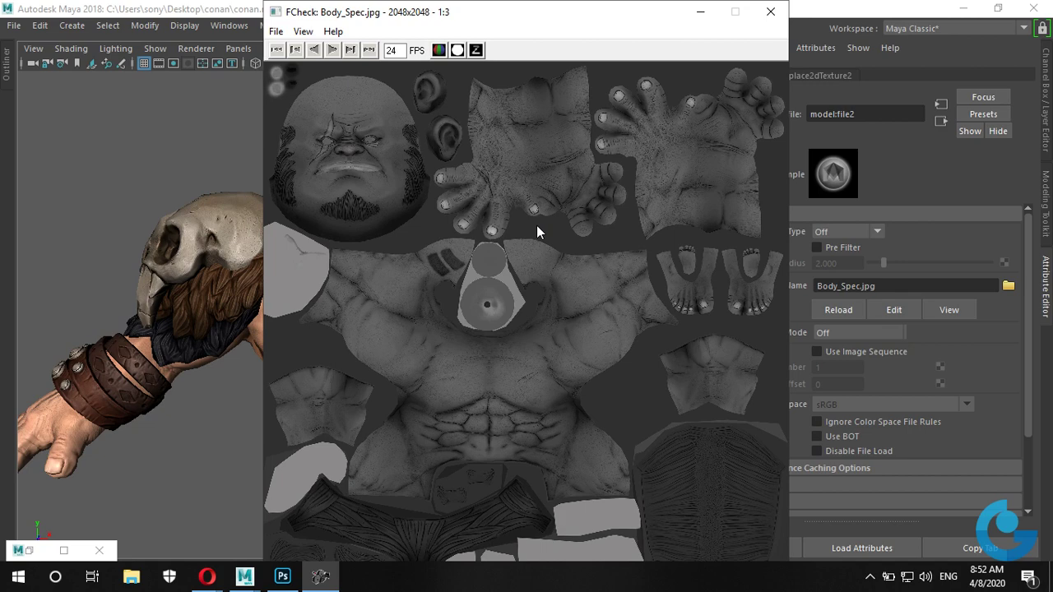
pyautogui.click(769, 11)
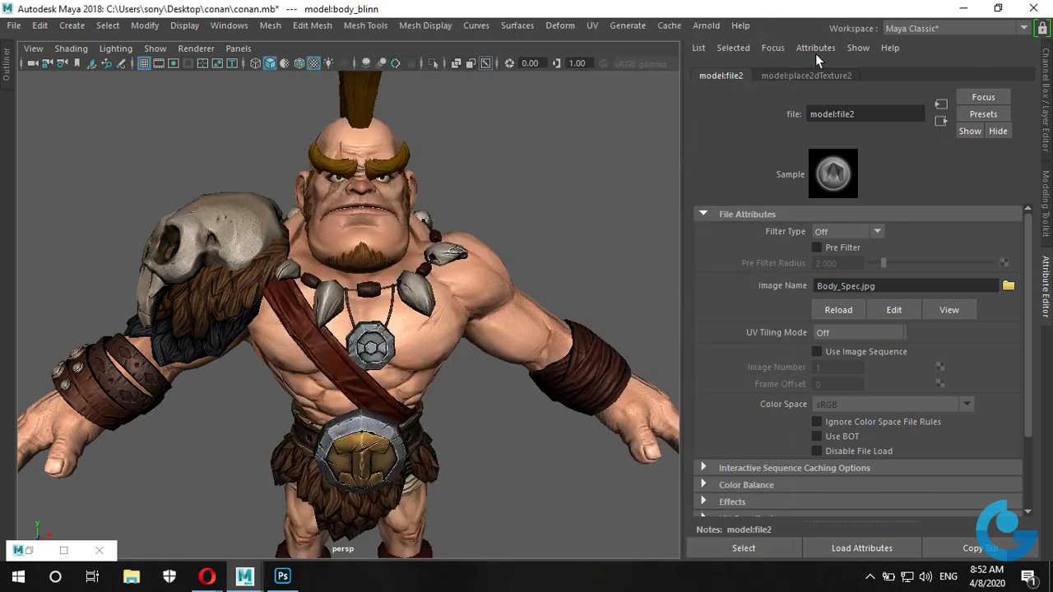
pyautogui.click(940, 124)
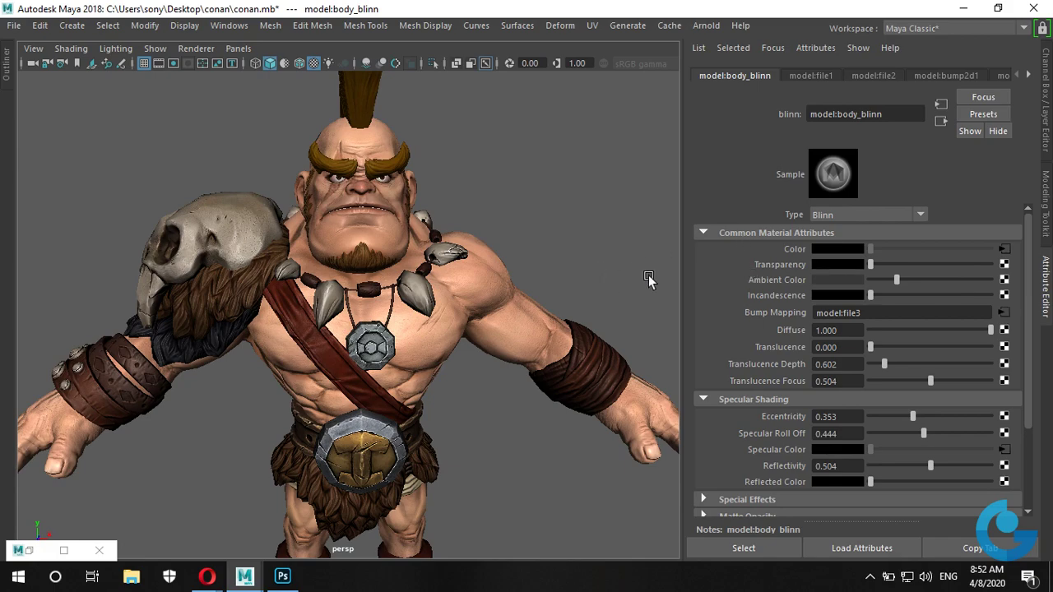
# Tumble and dolly around the barbarian's back and shoulder, selecting and deselecting the body mesh
pyautogui.moveTo(646, 276)
pyautogui.keyDown('alt'); pyautogui.mouseDown()
pyautogui.moveTo(579, 292)
pyautogui.moveTo(291, 282)
pyautogui.mouseUp(); pyautogui.keyUp('alt')
pyautogui.moveTo(291, 282)
pyautogui.keyDown('alt'); pyautogui.mouseDown(button='right')
pyautogui.moveTo(227, 376)
pyautogui.moveTo(674, 393)
pyautogui.mouseUp(button='right'); pyautogui.keyUp('alt')
pyautogui.moveTo(674, 393)
pyautogui.keyDown('alt'); pyautogui.mouseDown()
pyautogui.moveTo(506, 391)
pyautogui.moveTo(535, 403)
pyautogui.moveTo(404, 256)
pyautogui.mouseUp(); pyautogui.keyUp('alt')
pyautogui.click(404, 256)
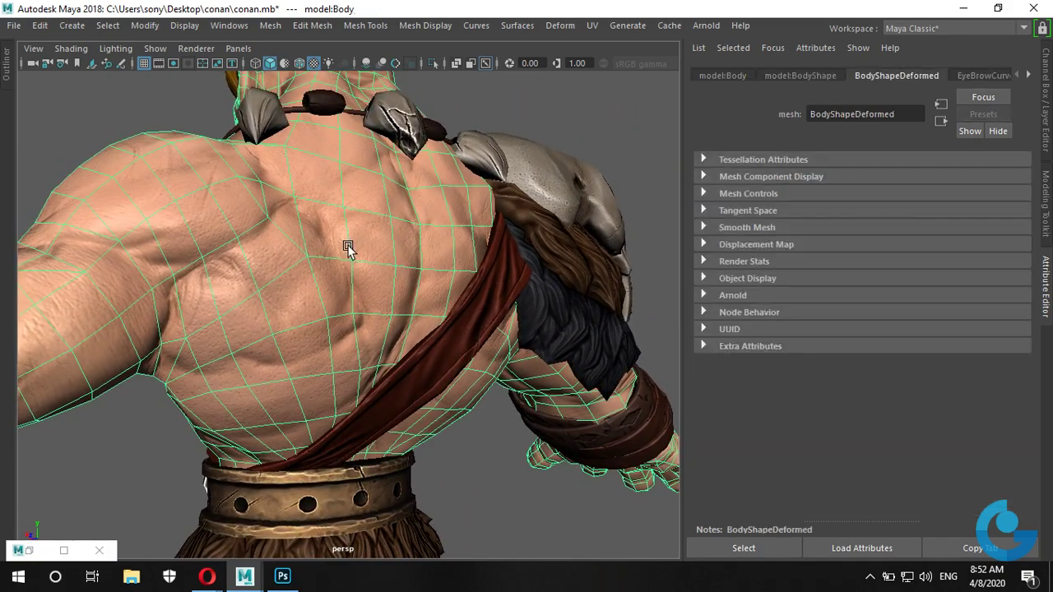
pyautogui.scroll(-3, 463, 334)
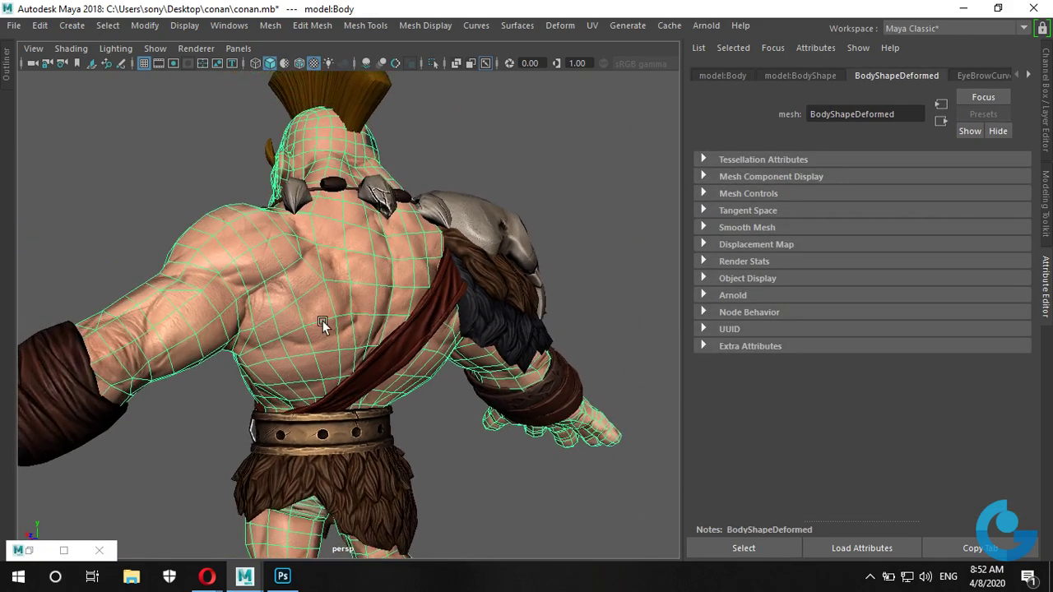
pyautogui.click(461, 440)
pyautogui.moveTo(373, 293)
pyautogui.keyDown('alt'); pyautogui.mouseDown()
pyautogui.moveTo(407, 305)
pyautogui.moveTo(325, 303)
pyautogui.moveTo(344, 303)
pyautogui.moveTo(344, 285)
pyautogui.moveTo(370, 305)
pyautogui.moveTo(404, 301)
pyautogui.moveTo(319, 313)
pyautogui.mouseUp(); pyautogui.keyUp('alt')
pyautogui.scroll(-3, 405, 300)
pyautogui.click(388, 284)
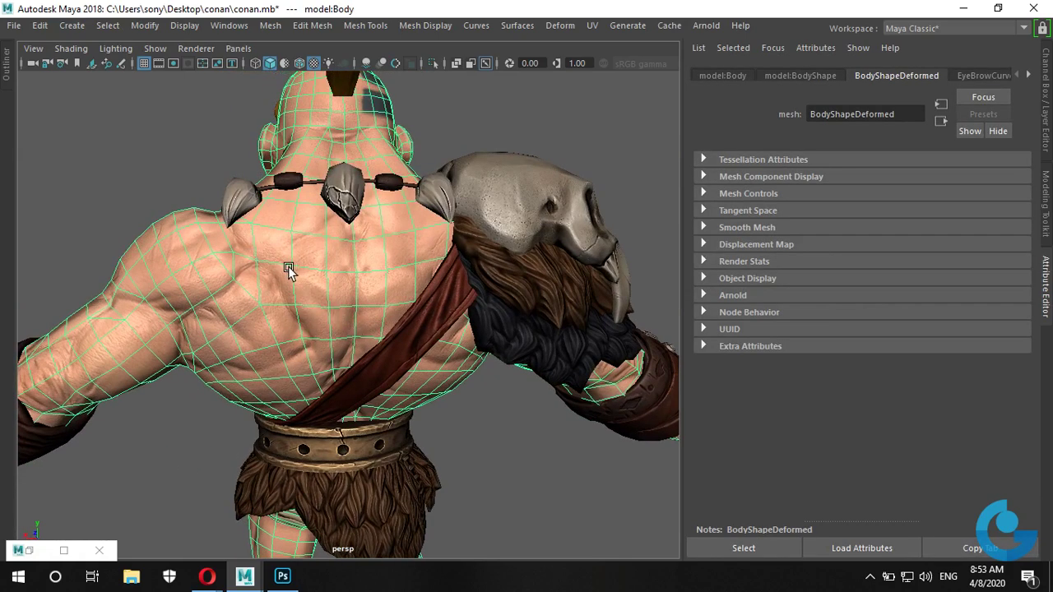
# Turn to the character's front, zoom on chest and face, and select the body to show BodyShapeDeformed
pyautogui.keyDown('alt'); pyautogui.moveTo(341, 337); pyautogui.dragTo(417, 375); pyautogui.keyUp('alt')
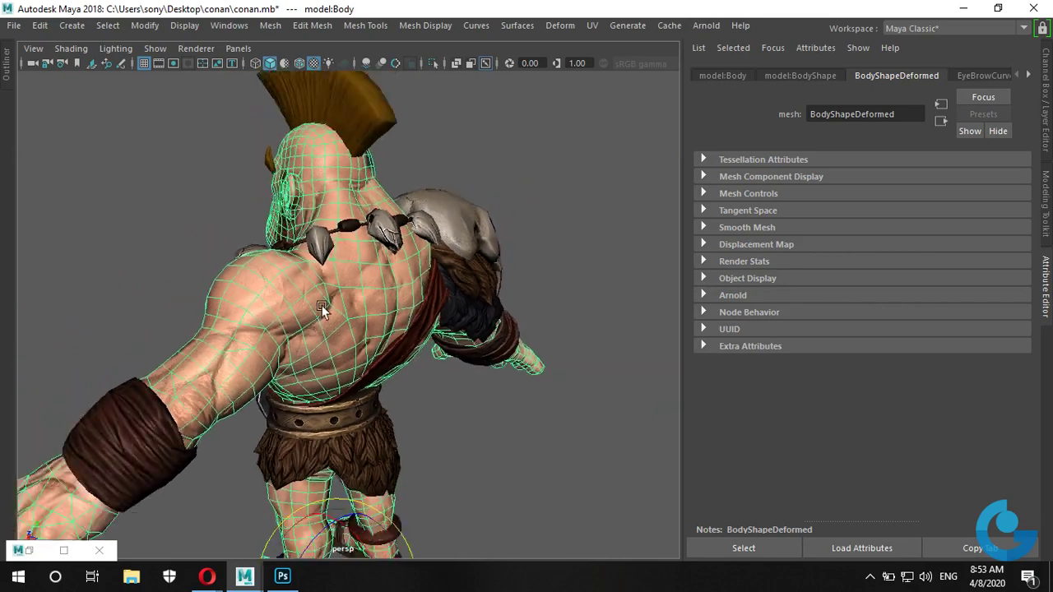
pyautogui.click(422, 381)
pyautogui.moveTo(422, 378)
pyautogui.keyDown('alt'); pyautogui.mouseDown(button='right')
pyautogui.moveTo(505, 329)
pyautogui.moveTo(569, 325)
pyautogui.moveTo(160, 312)
pyautogui.mouseUp(button='right'); pyautogui.keyUp('alt')
pyautogui.moveTo(159, 312)
pyautogui.keyDown('alt'); pyautogui.mouseDown()
pyautogui.moveTo(371, 359)
pyautogui.moveTo(568, 338)
pyautogui.mouseUp(); pyautogui.keyUp('alt')
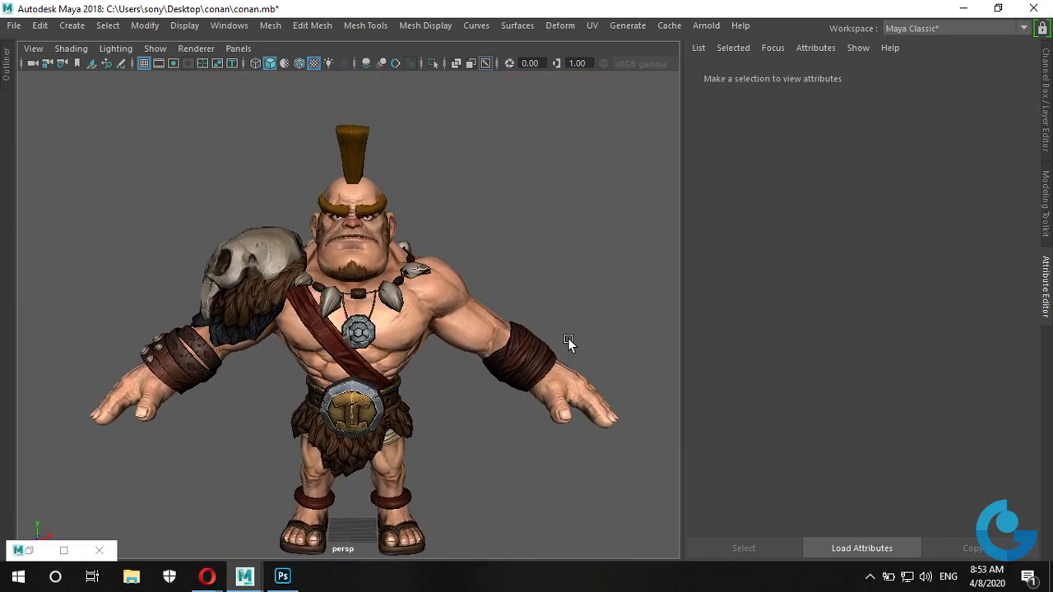
pyautogui.moveTo(567, 338)
pyautogui.keyDown('alt'); pyautogui.mouseDown(button='right')
pyautogui.moveTo(532, 363)
pyautogui.moveTo(549, 364)
pyautogui.mouseUp(button='right'); pyautogui.keyUp('alt')
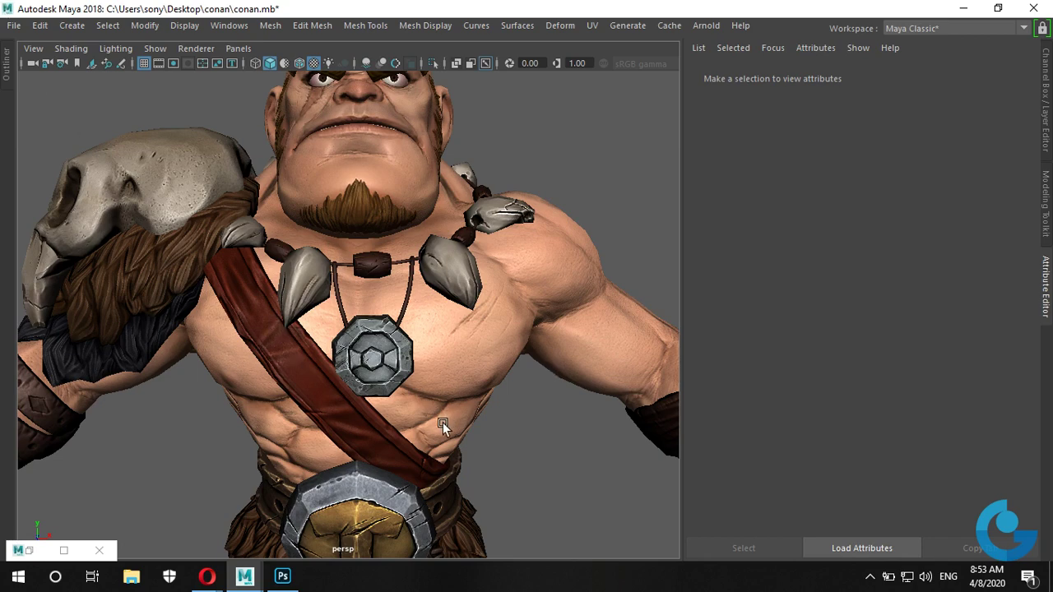
pyautogui.scroll(-3, 421, 424)
pyautogui.scroll(-3, 422, 377)
pyautogui.click(493, 328)
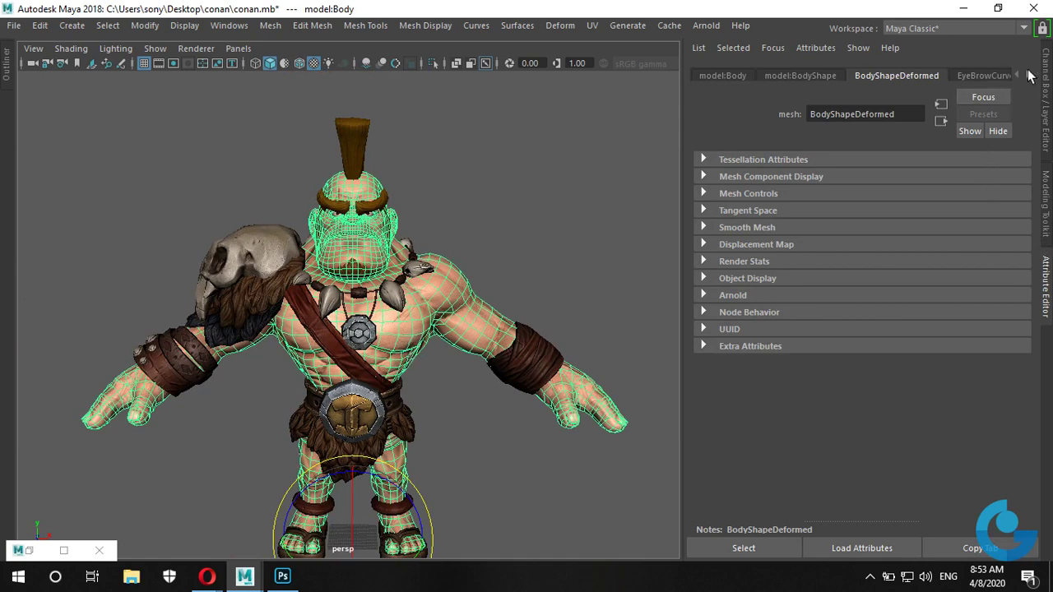
# Page through the body mesh's connected node tabs to the last one
pyautogui.click(1028, 74)
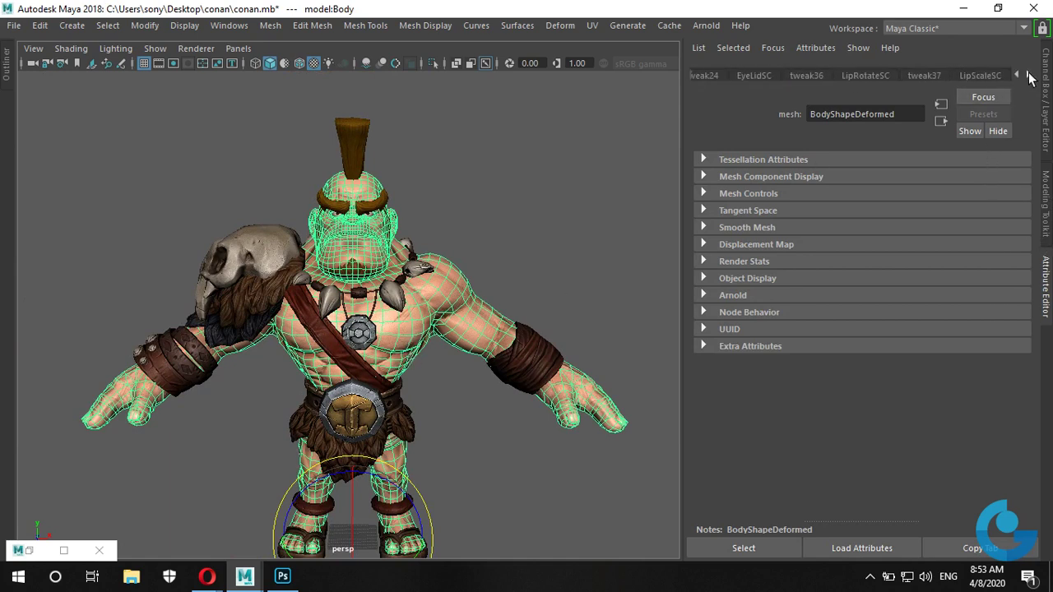
pyautogui.click(1028, 74)
pyautogui.click(1027, 74)
pyautogui.click(1028, 74)
pyautogui.click(1028, 74)
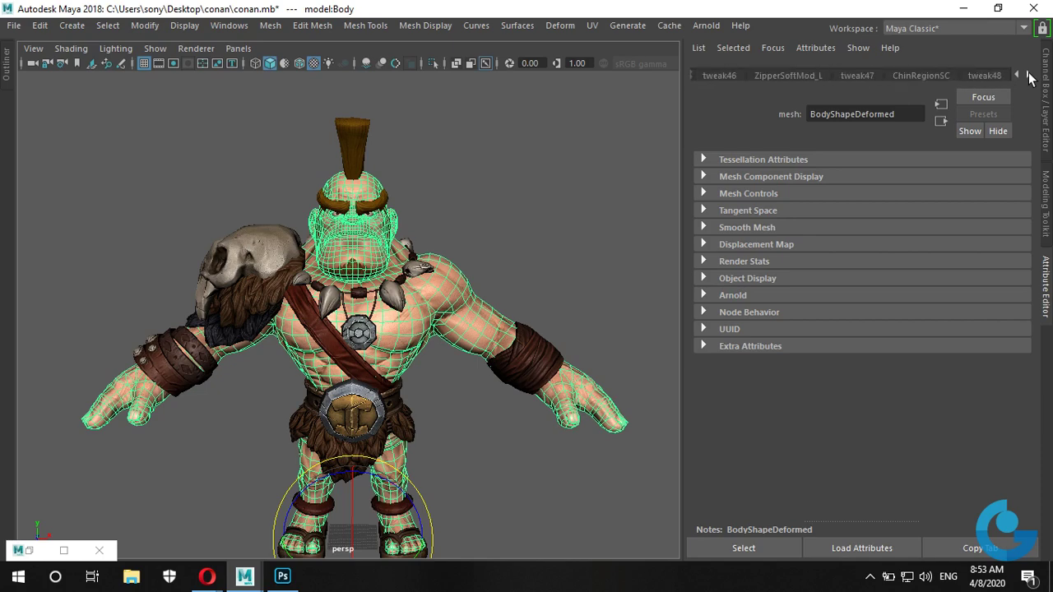
pyautogui.click(1028, 74)
# Delete the body's construction history with Edit > Delete by Type > History, then show model:body_blinn
pyautogui.click(39, 26)
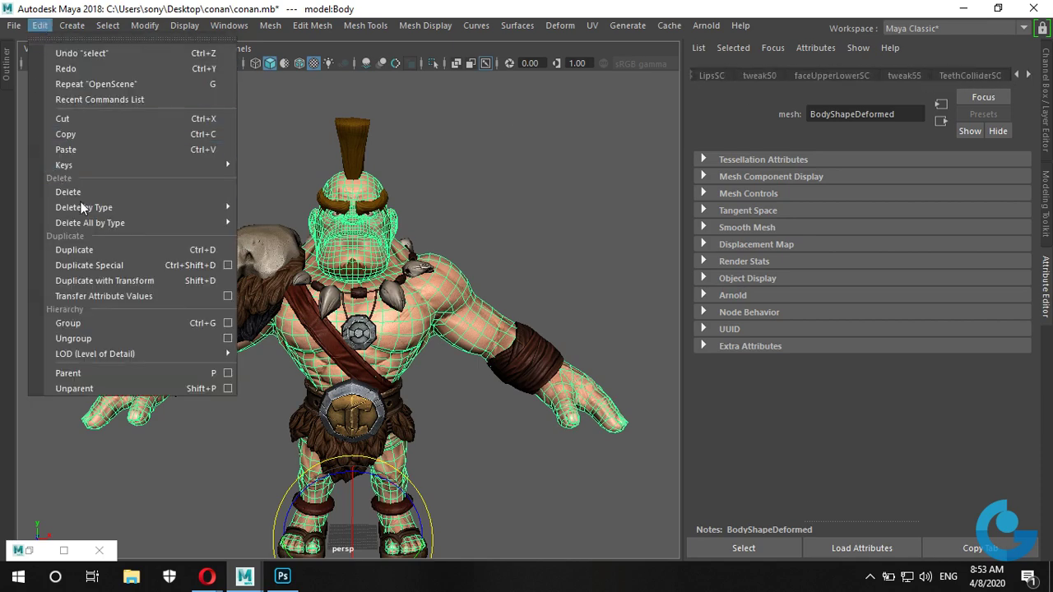
pyautogui.click(289, 80)
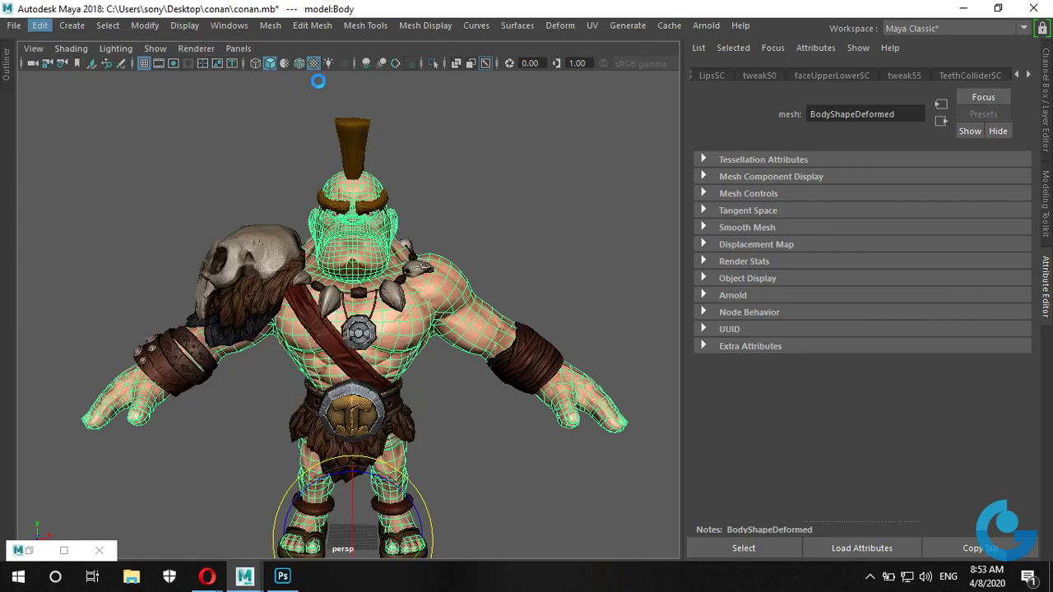
pyautogui.click(912, 75)
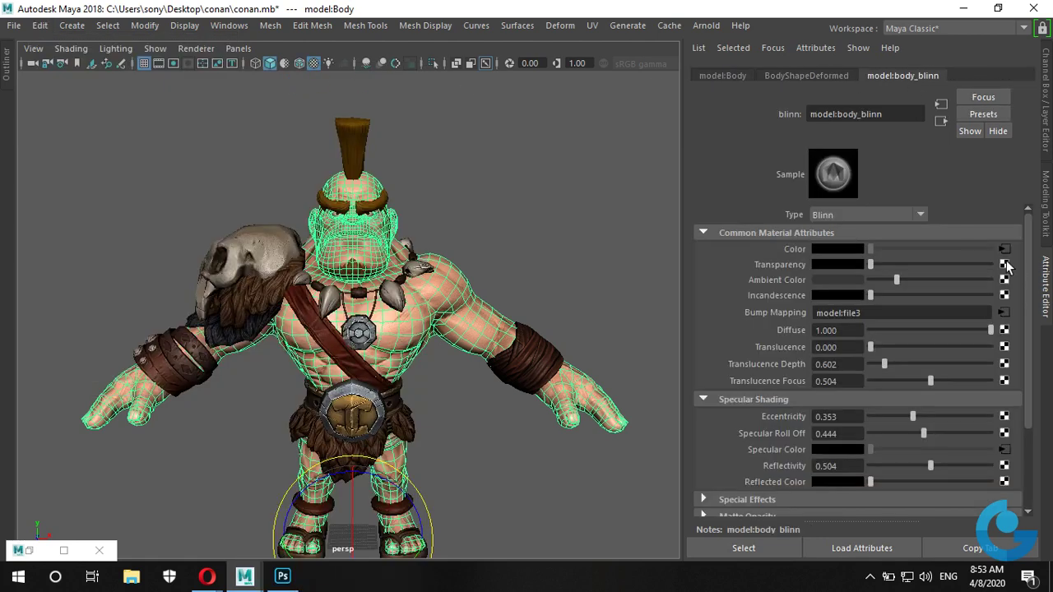
# Check the material type list keeping Blinn, then view the Rigging and Rendering shelves
pyautogui.click(922, 215)
pyautogui.click(967, 189)
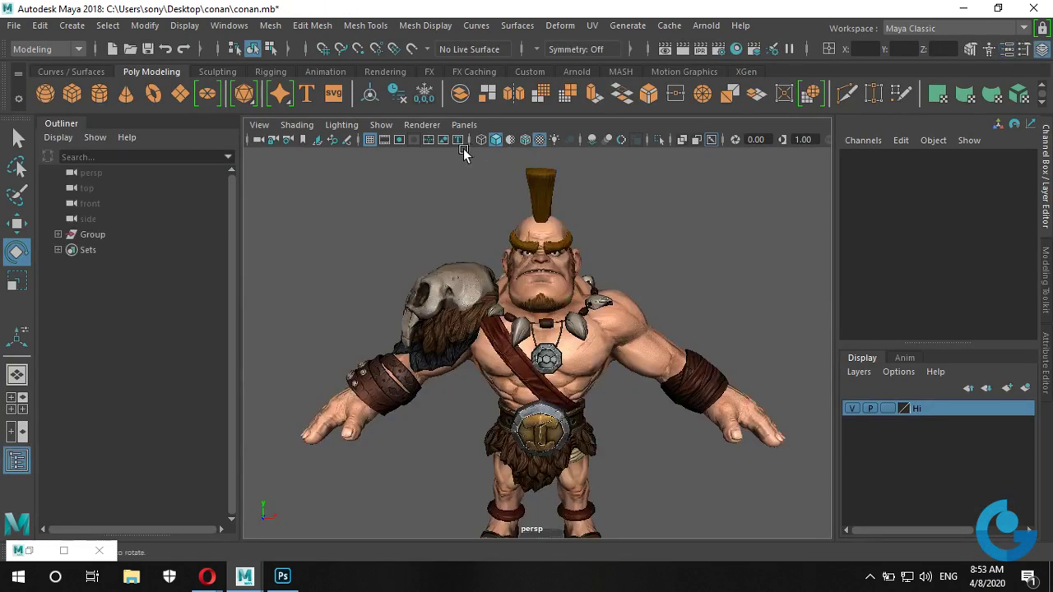
pyautogui.click(271, 71)
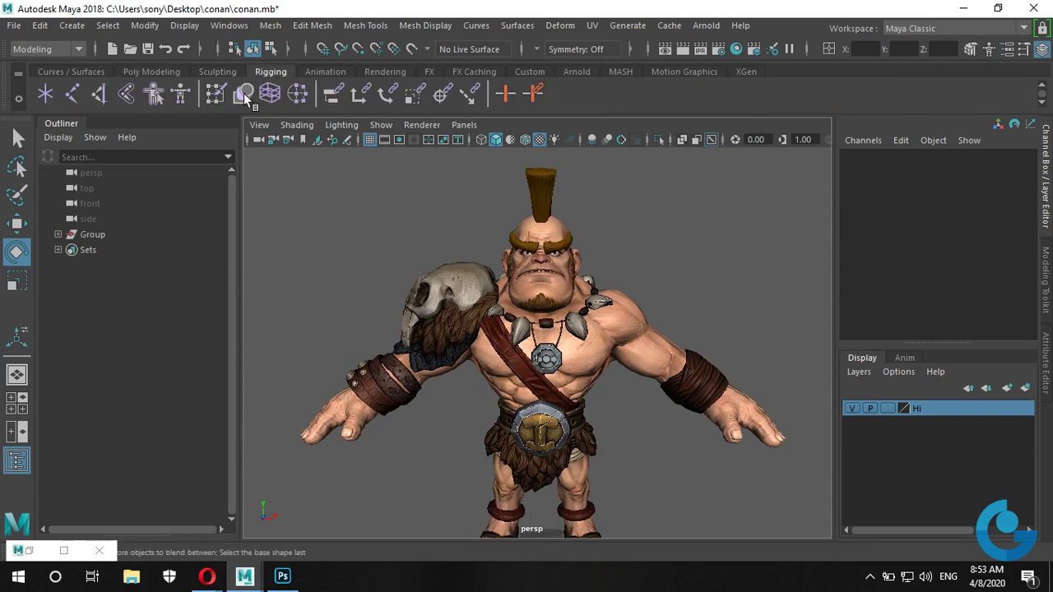
pyautogui.click(378, 70)
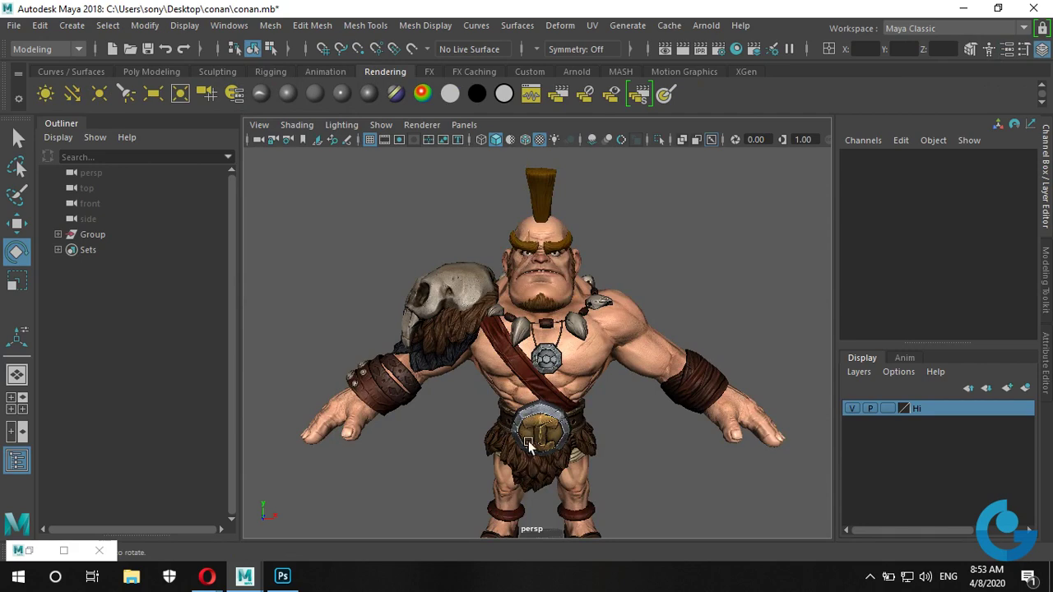
# Orbit the barbarian to inspect the chest, pendant, beard and mohawk
pyautogui.moveTo(559, 409)
pyautogui.keyDown('alt'); pyautogui.mouseDown()
pyautogui.moveTo(578, 366)
pyautogui.moveTo(574, 339)
pyautogui.moveTo(574, 386)
pyautogui.moveTo(563, 373)
pyautogui.mouseUp(); pyautogui.keyUp('alt')
pyautogui.keyDown('alt'); pyautogui.moveTo(508, 345); pyautogui.dragTo(576, 335, button='right'); pyautogui.keyUp('alt')
pyautogui.keyDown('alt'); pyautogui.moveTo(576, 336); pyautogui.dragTo(556, 329); pyautogui.keyUp('alt')
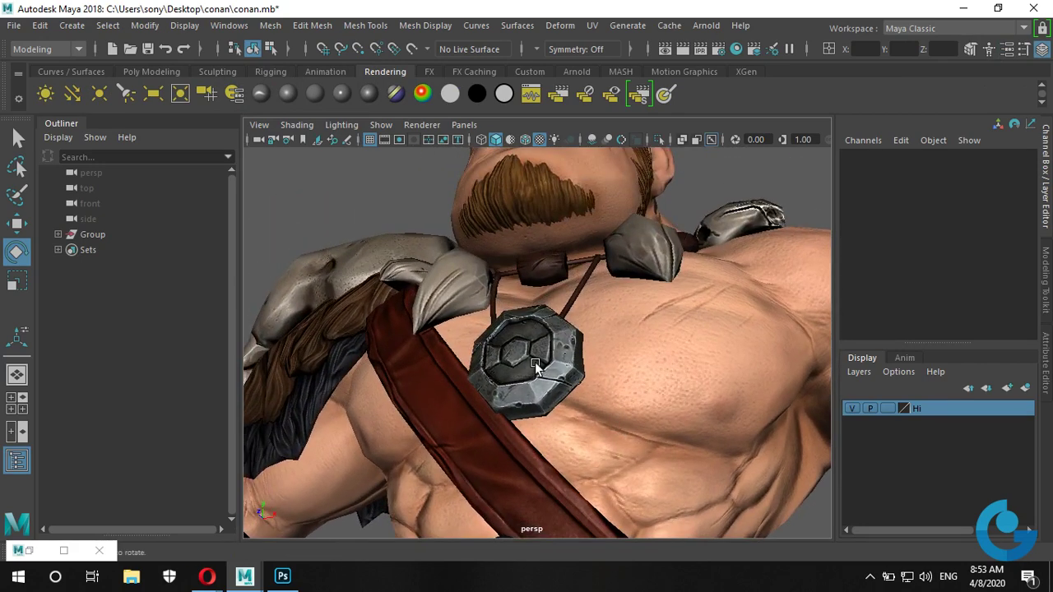
pyautogui.moveTo(588, 366)
pyautogui.keyDown('alt'); pyautogui.mouseDown()
pyautogui.moveTo(572, 429)
pyautogui.moveTo(571, 374)
pyautogui.moveTo(575, 423)
pyautogui.moveTo(611, 365)
pyautogui.moveTo(601, 361)
pyautogui.mouseUp(); pyautogui.keyUp('alt')
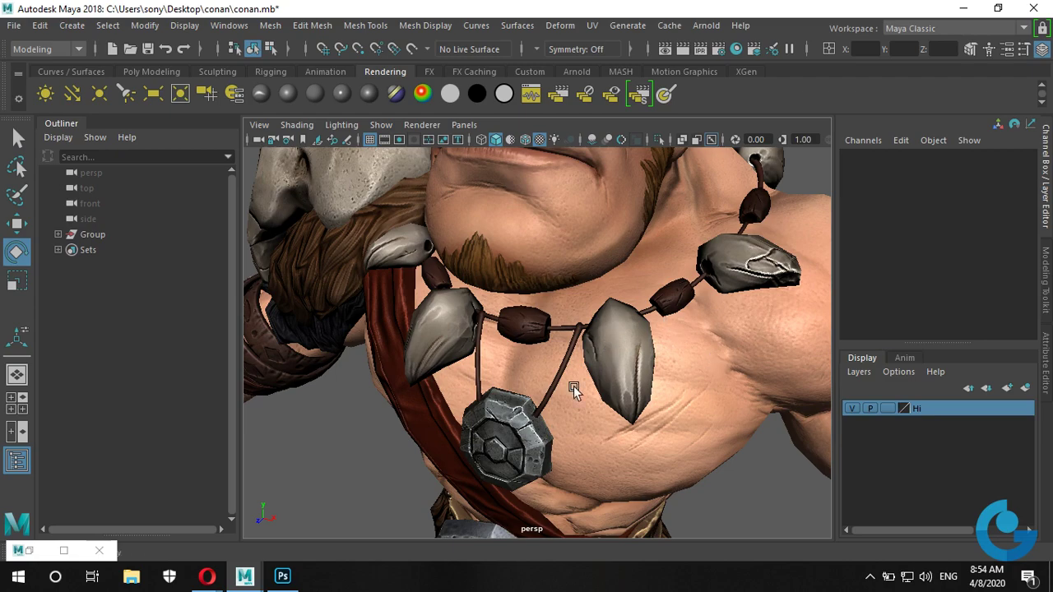
pyautogui.moveTo(573, 385)
pyautogui.keyDown('alt'); pyautogui.mouseDown(button='right')
pyautogui.moveTo(536, 381)
pyautogui.moveTo(647, 377)
pyautogui.mouseUp(button='right'); pyautogui.keyUp('alt')
pyautogui.moveTo(646, 377)
pyautogui.keyDown('alt'); pyautogui.mouseDown()
pyautogui.moveTo(587, 359)
pyautogui.moveTo(604, 376)
pyautogui.mouseUp(); pyautogui.keyUp('alt')
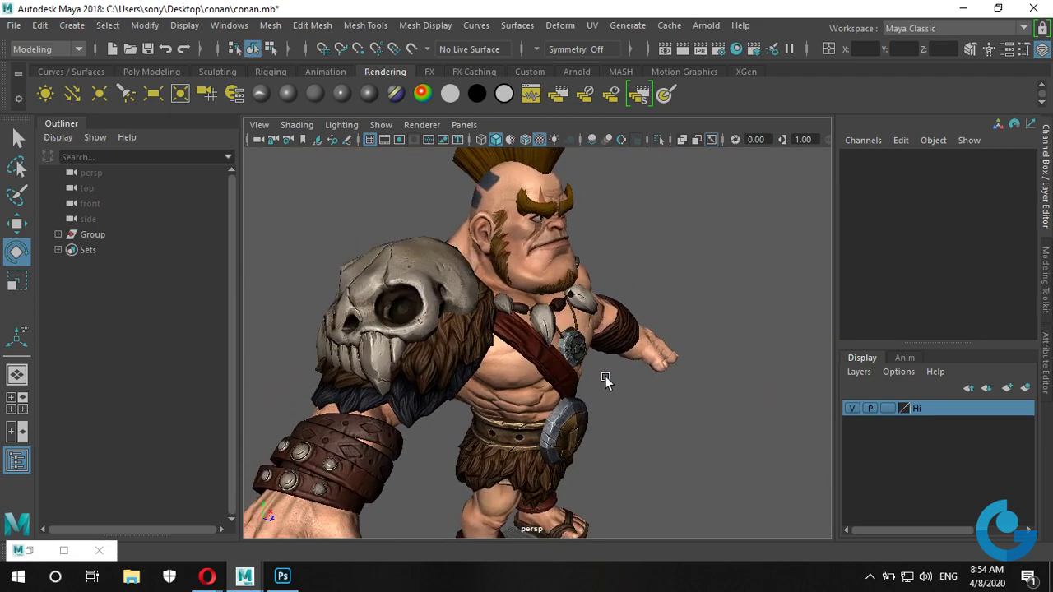
pyautogui.moveTo(634, 328)
pyautogui.keyDown('alt'); pyautogui.mouseDown()
pyautogui.moveTo(572, 378)
pyautogui.moveTo(482, 404)
pyautogui.mouseUp(); pyautogui.keyUp('alt')
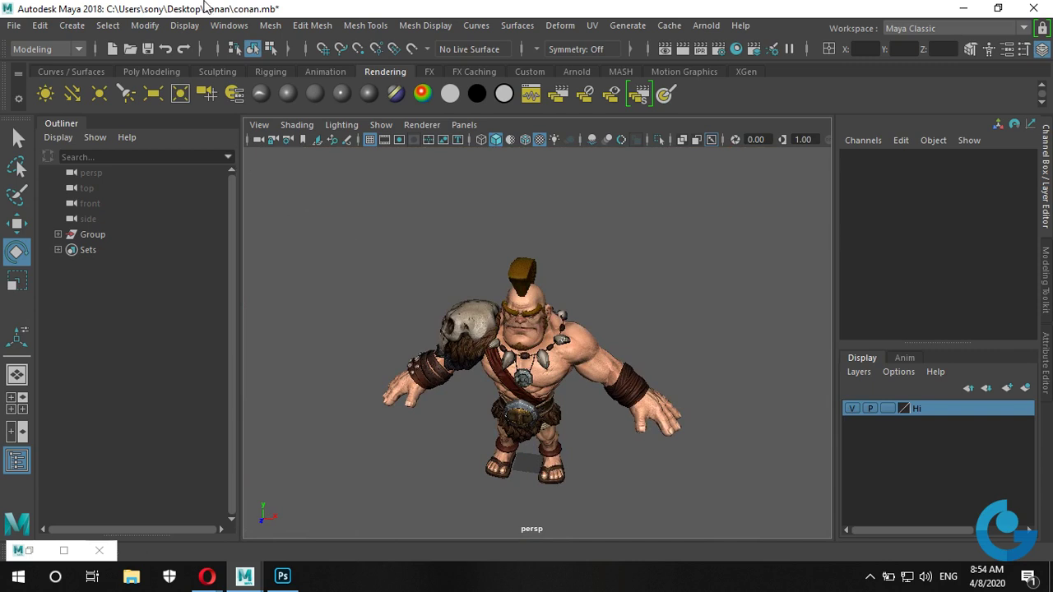
# Start a new empty scene via File > New Scene, discarding the conan scene without saving
pyautogui.click(14, 26)
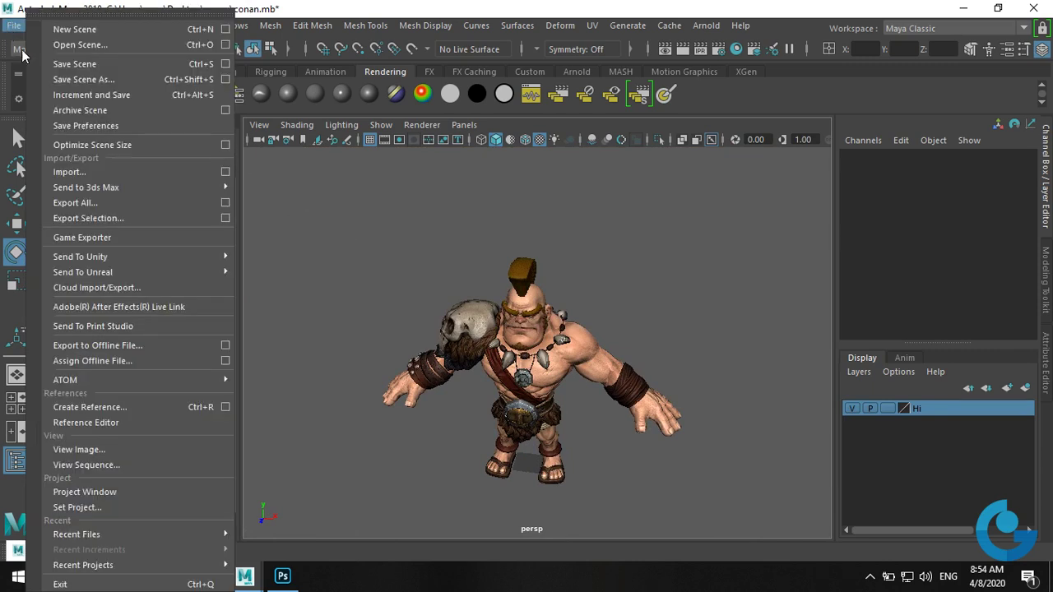
pyautogui.click(109, 31)
pyautogui.click(526, 291)
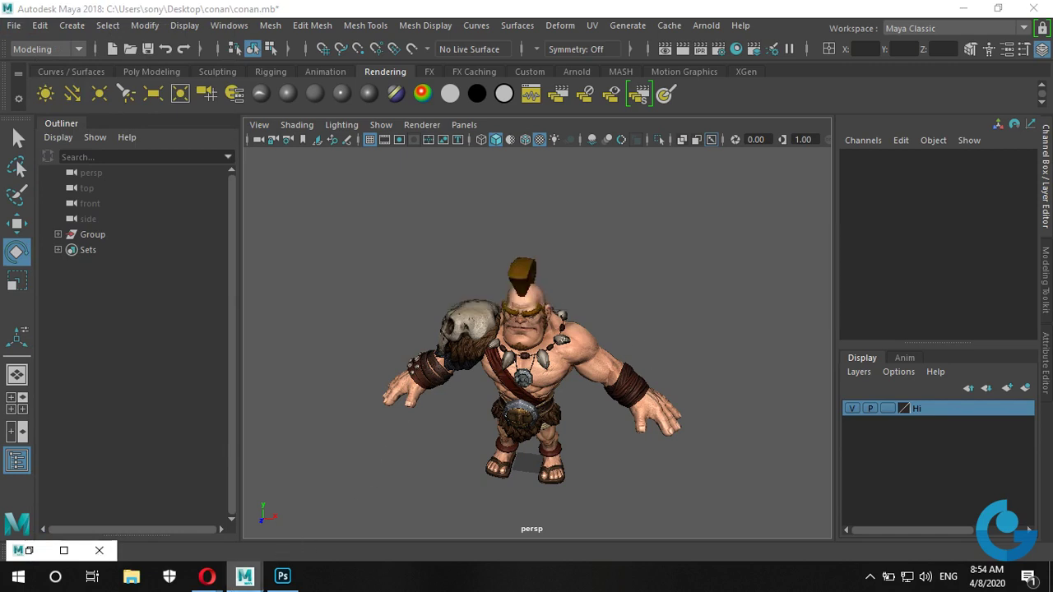
pyautogui.click(869, 575)
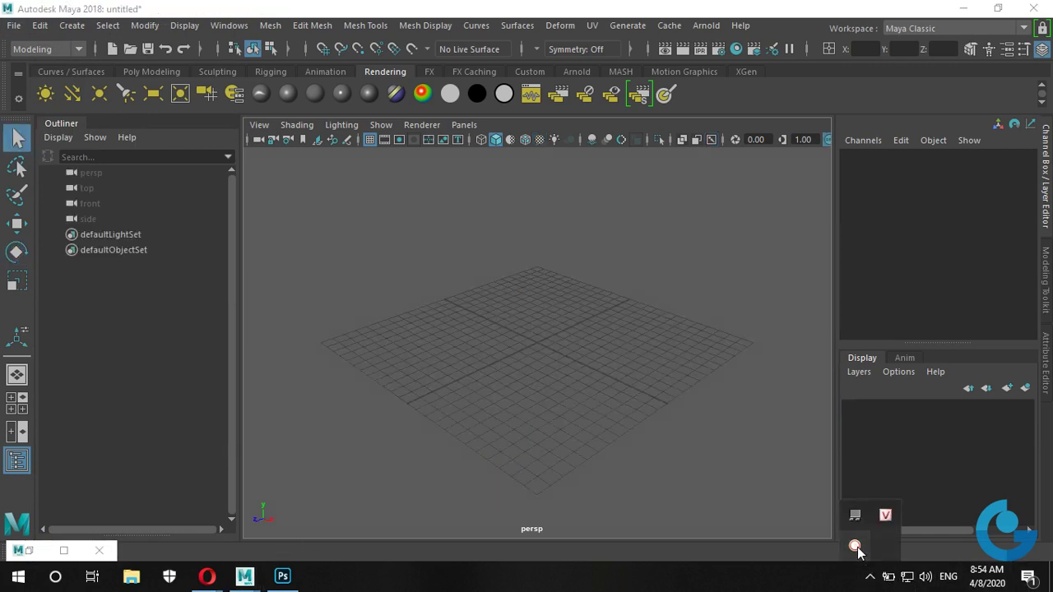